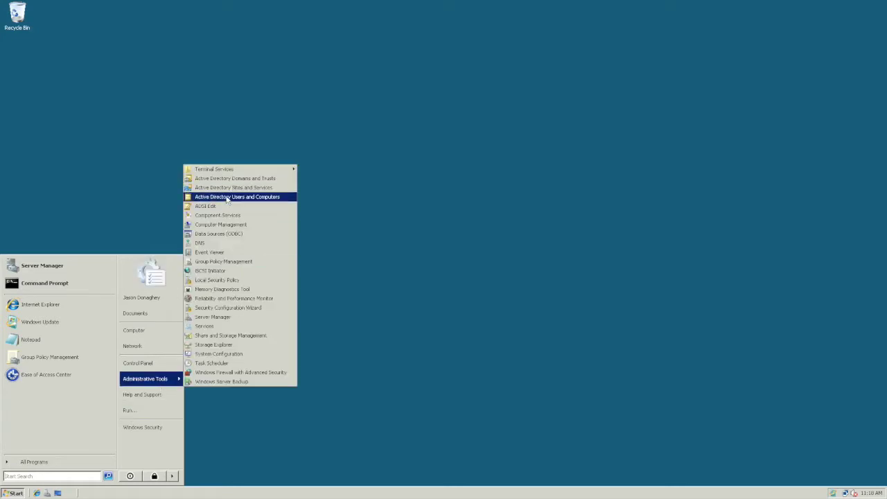
Bring up Active Directory Users and Computers and view the Keyscan group's properties in Users
{"action": "left_click", "coordinate": [227, 197]}
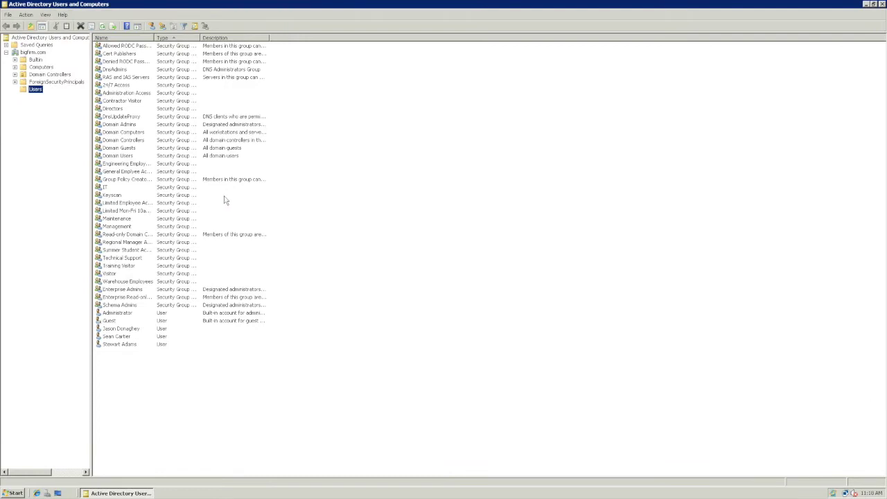
{"action": "double_click", "coordinate": [119, 197]}
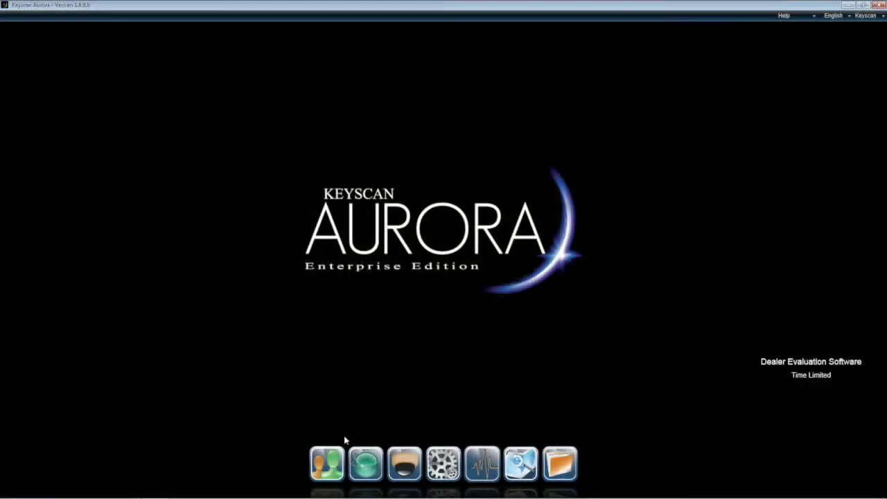
{"action": "mouse_move", "coordinate": [331, 462]}
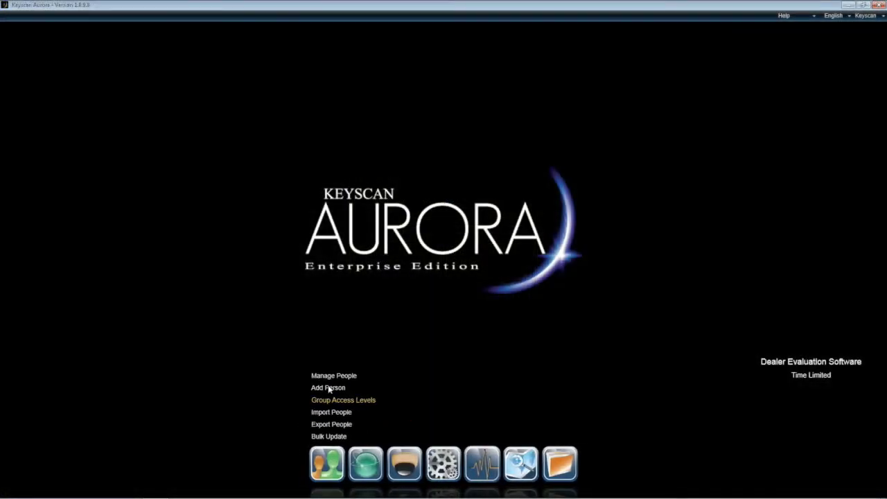
Filter Aurora's people list by the name 'James', confirming no match exists
{"action": "left_click", "coordinate": [328, 376]}
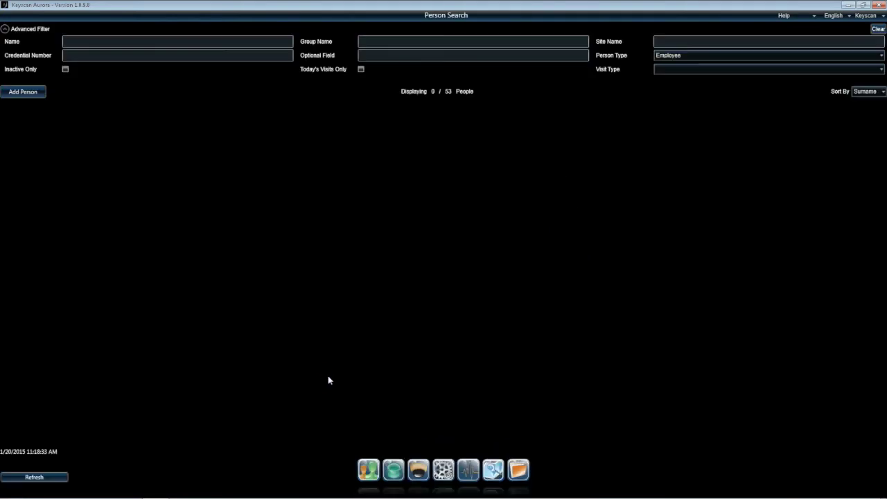
{"action": "type", "text": "James"}
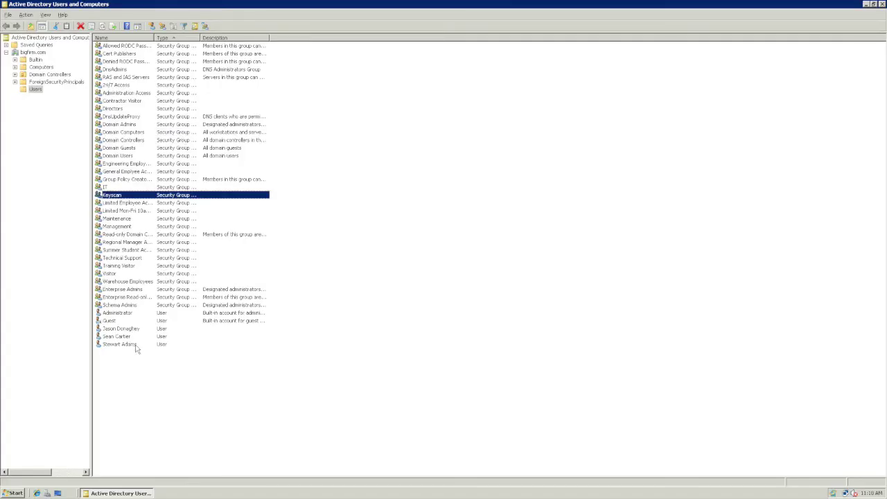
Create a new user in the Users container with first and last name, logon name and password
{"action": "right_click", "coordinate": [142, 375]}
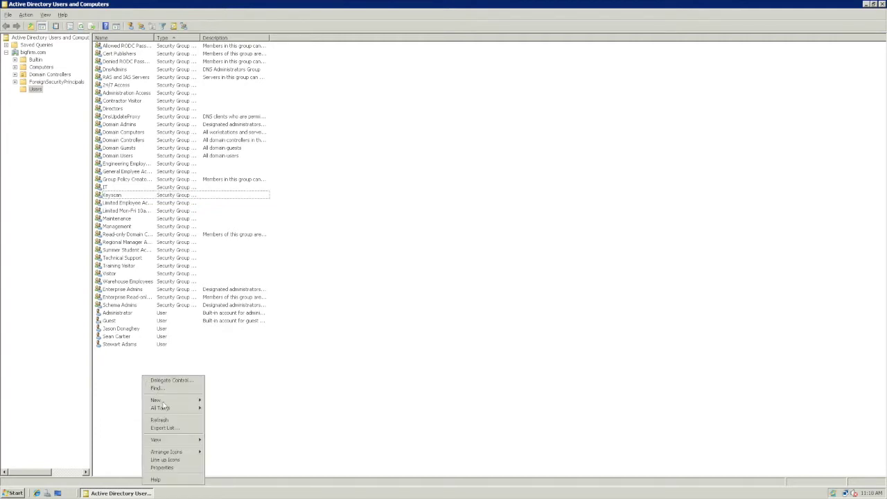
{"action": "mouse_move", "coordinate": [164, 401]}
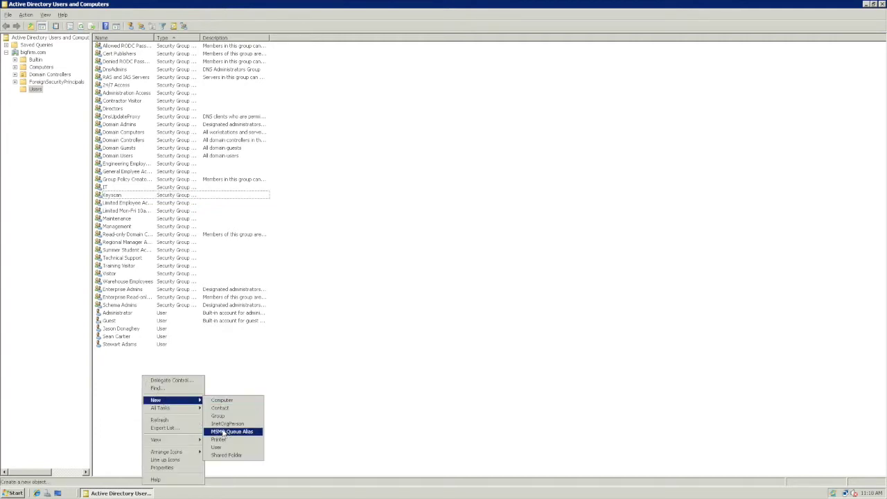
{"action": "left_click", "coordinate": [217, 448]}
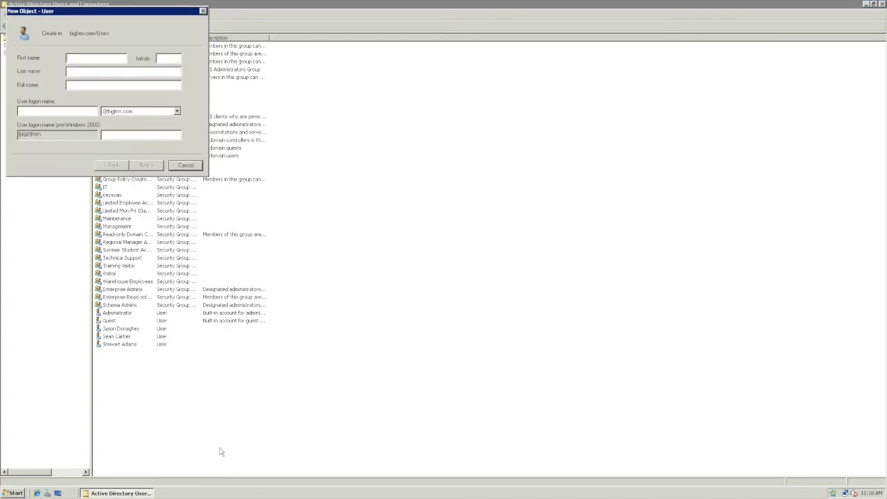
{"action": "type", "text": "Jame"}
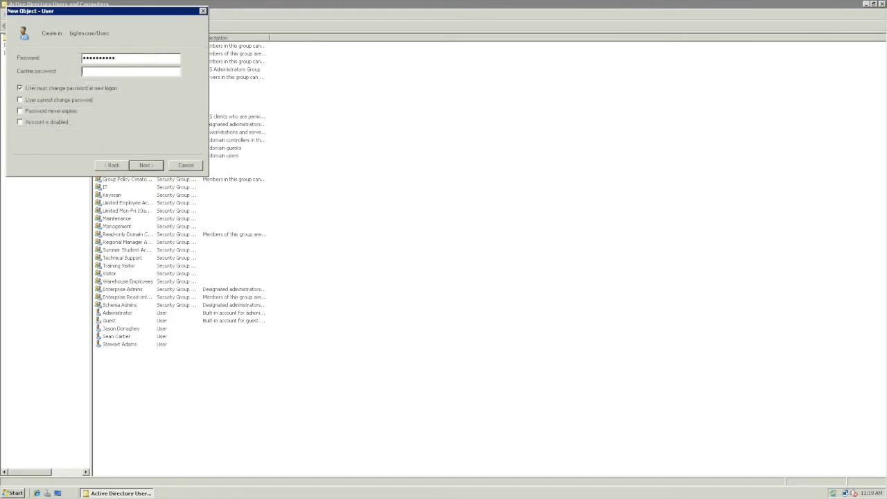
{"action": "type", "text": "********"}
{"action": "left_click", "coordinate": [154, 166]}
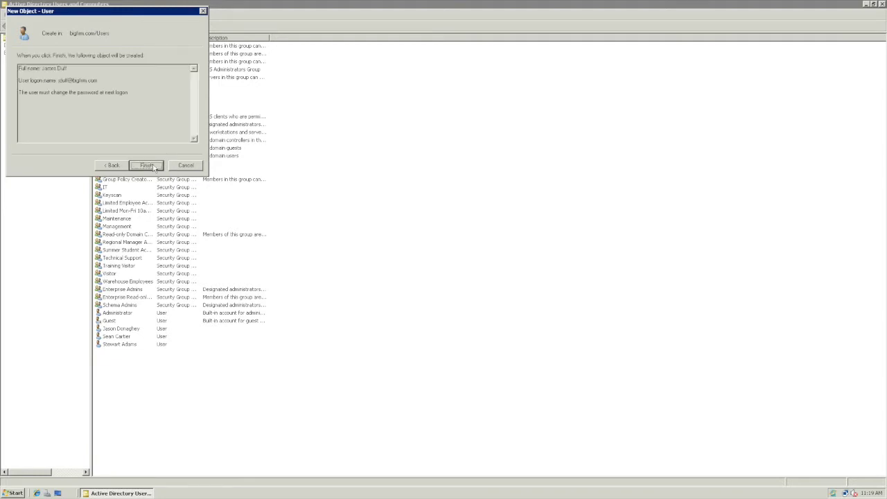
{"action": "left_click", "coordinate": [154, 167]}
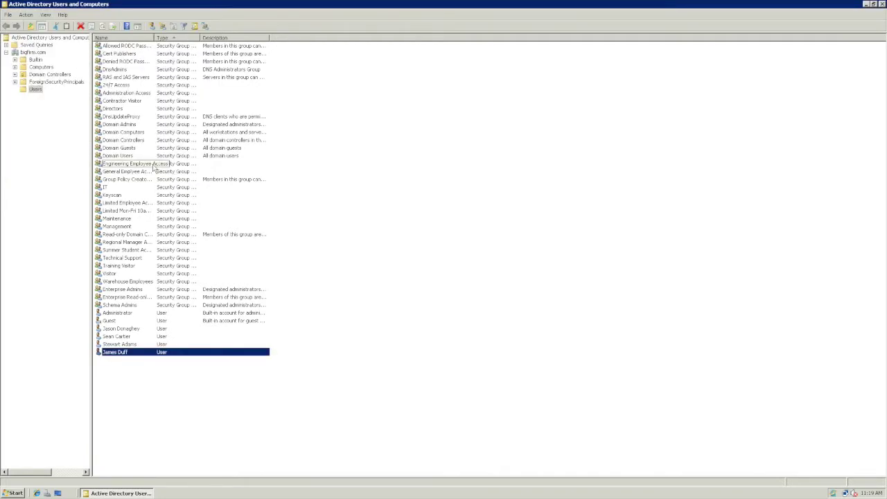
Add the new user account to the Keyscan group from its Member Of properties
{"action": "double_click", "coordinate": [143, 355]}
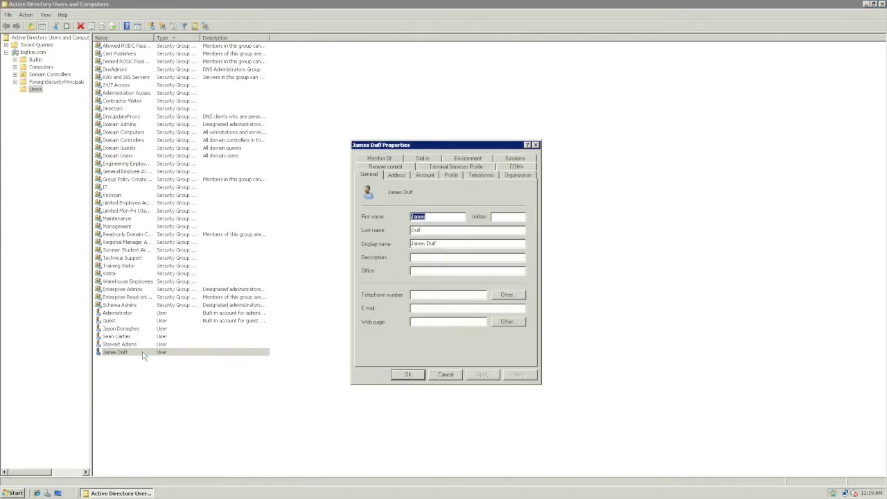
{"action": "left_click", "coordinate": [375, 161]}
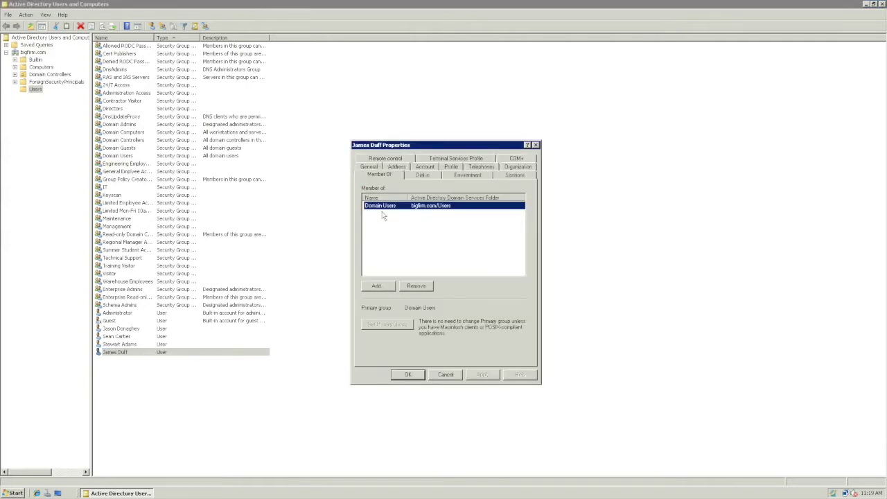
{"action": "left_click", "coordinate": [377, 286]}
{"action": "type", "text": "Keyscan"}
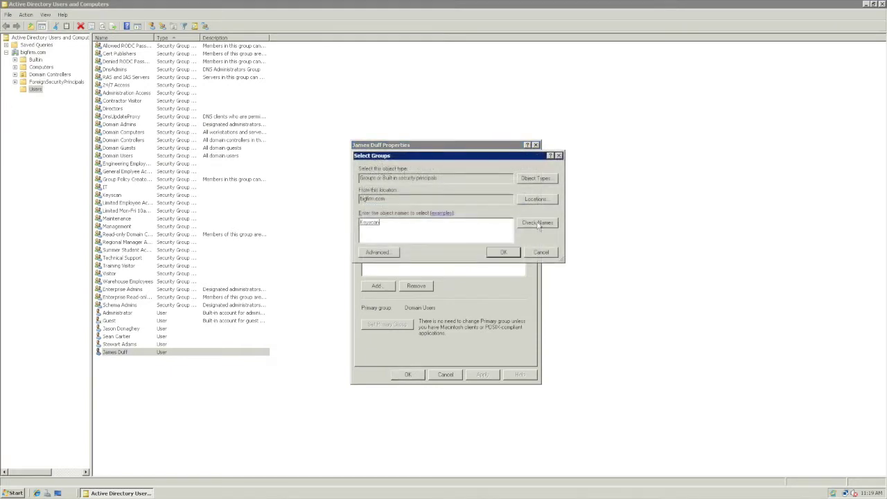
{"action": "left_click", "coordinate": [504, 254]}
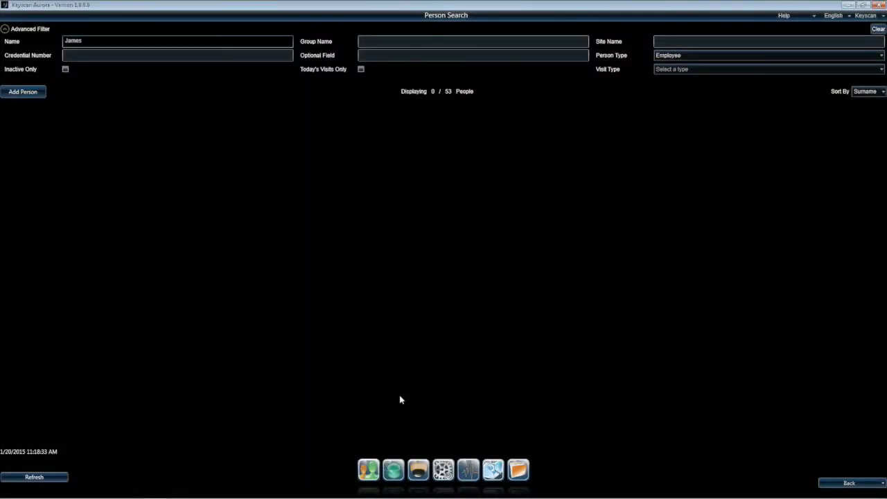
Run an Active Directory sync from Aurora's Server Settings so the new person is listed, 1 of 54
{"action": "mouse_move", "coordinate": [443, 473]}
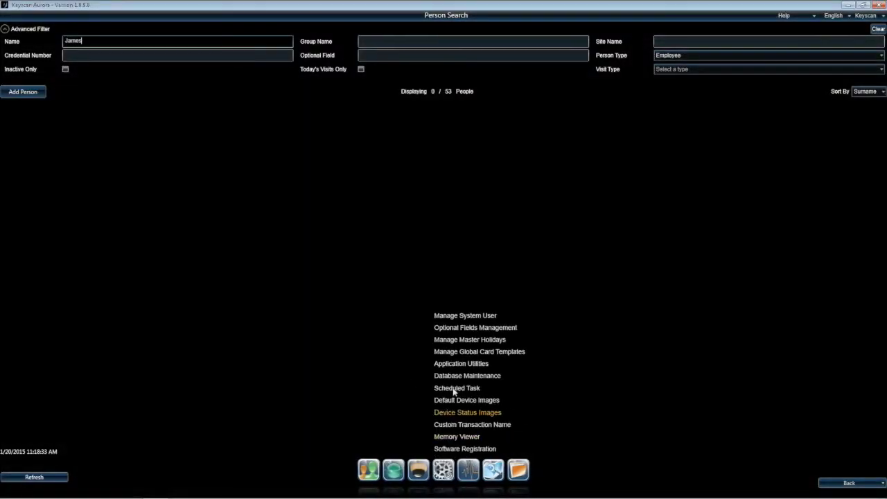
{"action": "left_click", "coordinate": [454, 367]}
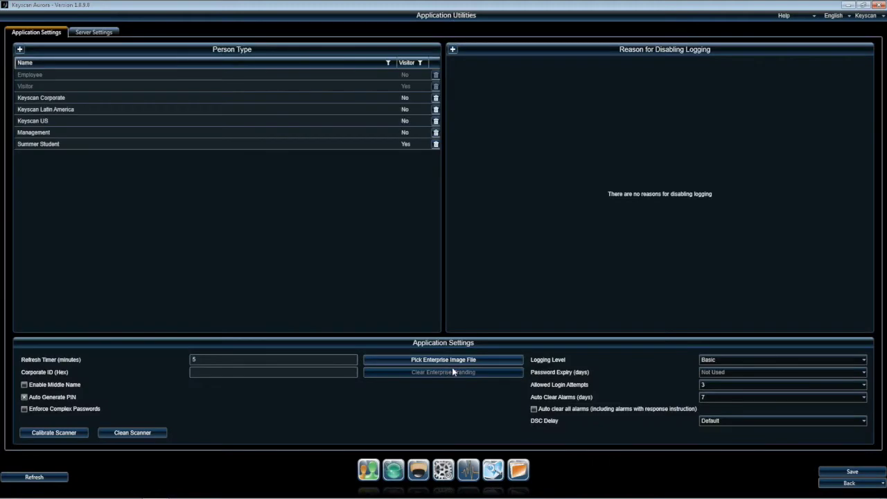
{"action": "left_click", "coordinate": [93, 34]}
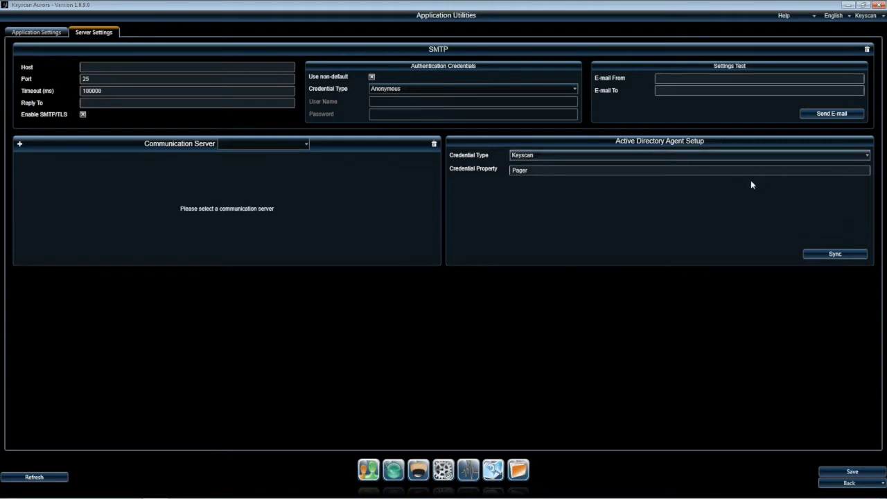
{"action": "left_click", "coordinate": [815, 257]}
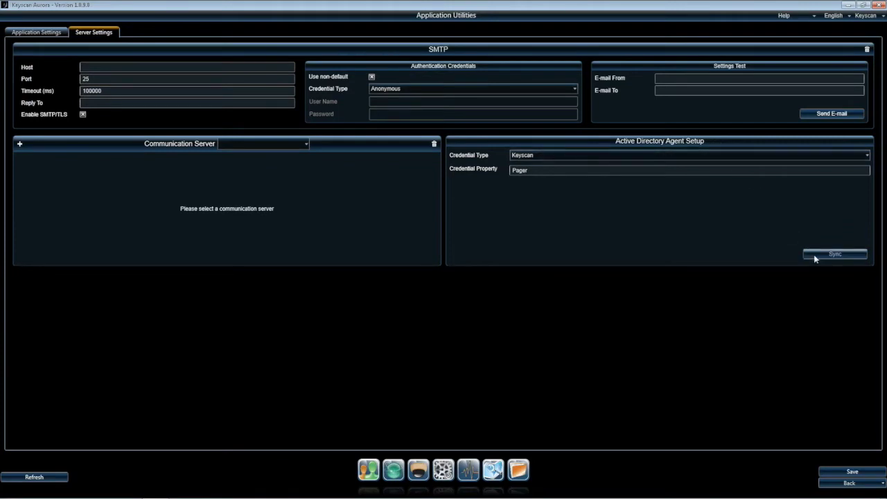
{"action": "left_click", "coordinate": [866, 486]}
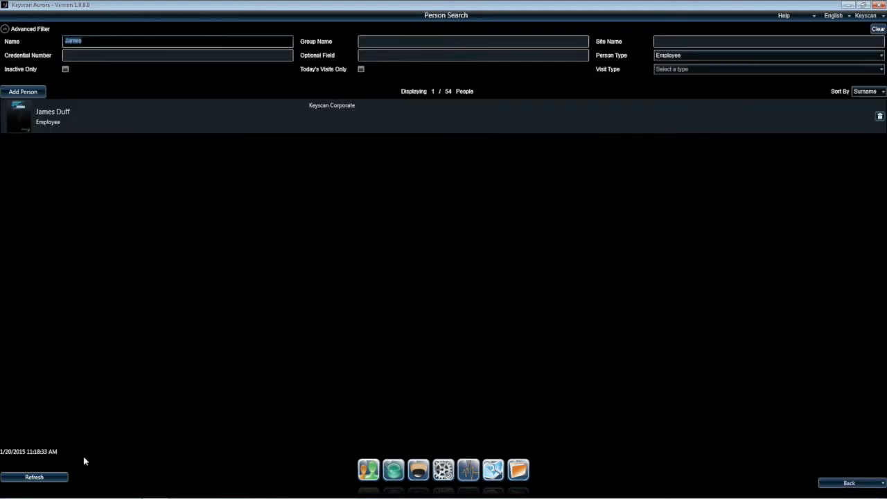
Refresh the search, open the new person's record and check its linked Active Directory User
{"action": "left_click", "coordinate": [34, 476]}
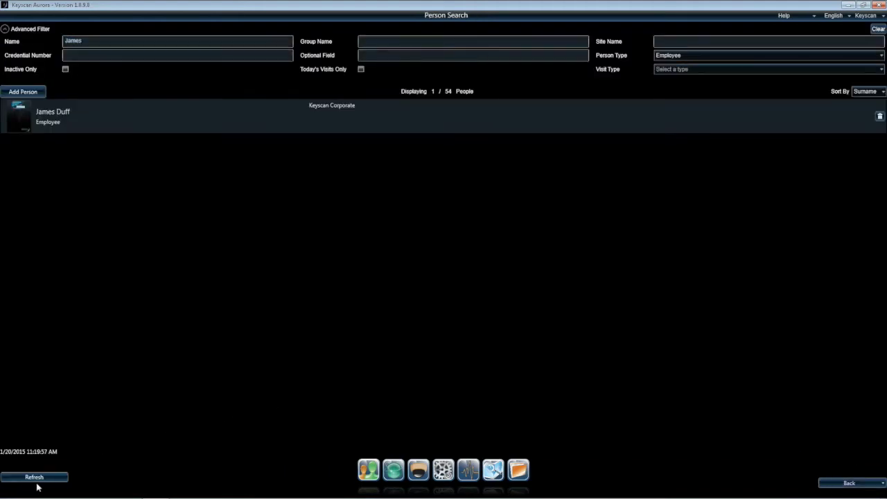
{"action": "left_click", "coordinate": [127, 121]}
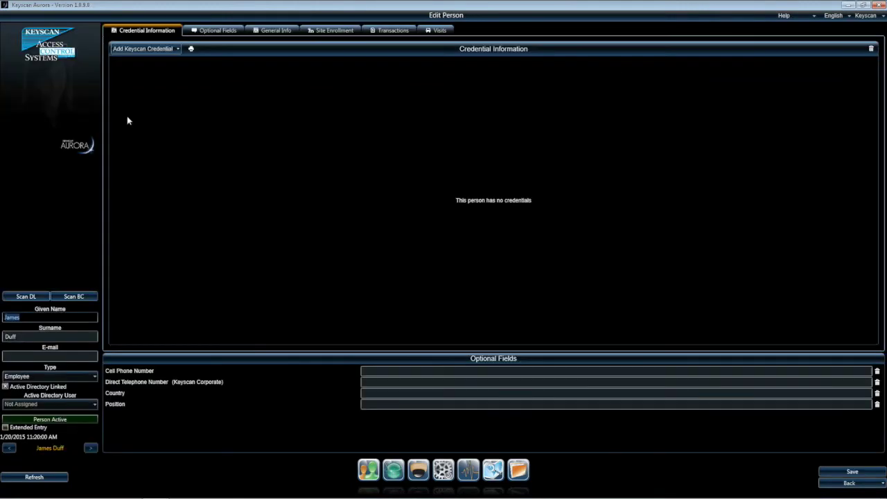
{"action": "left_click", "coordinate": [33, 477]}
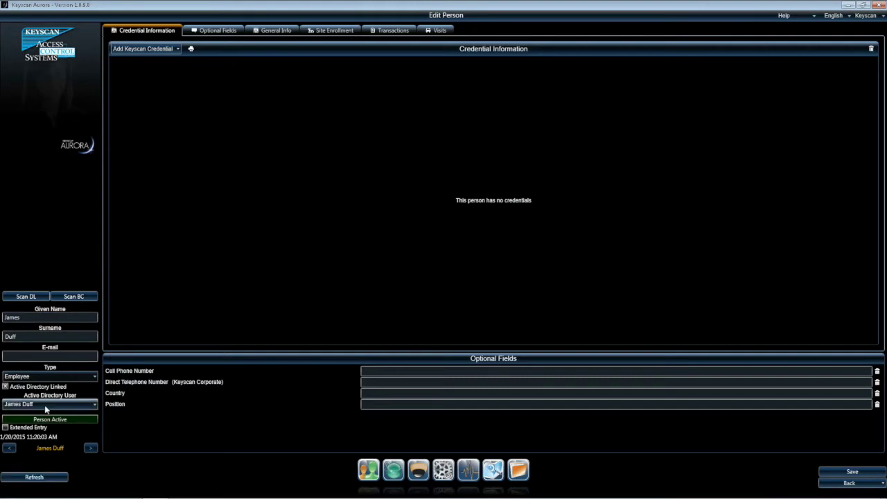
{"action": "left_click", "coordinate": [46, 406]}
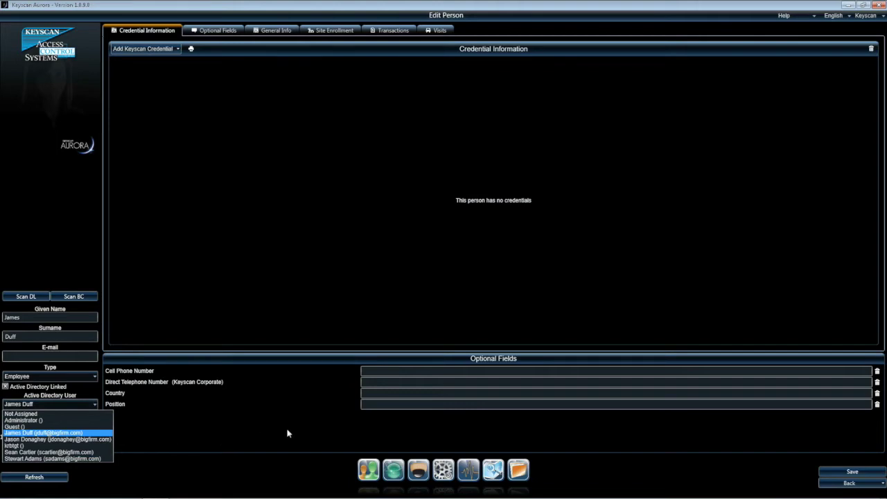
{"action": "left_click", "coordinate": [687, 467]}
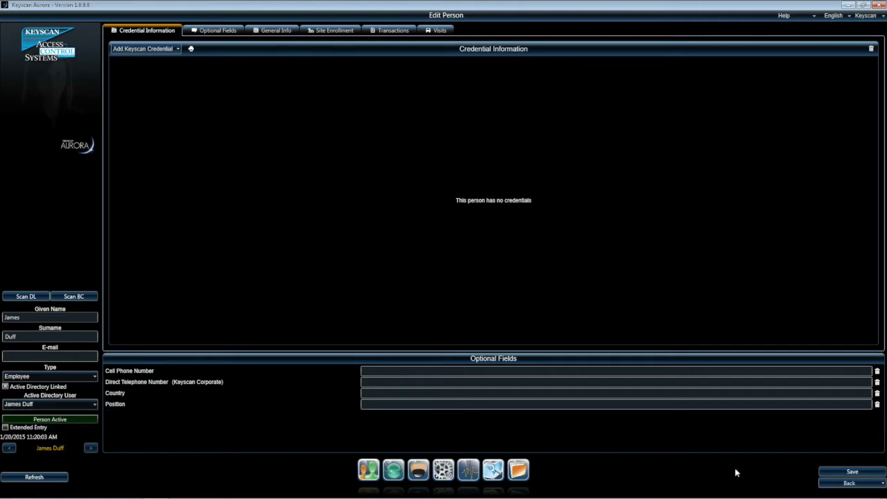
{"action": "left_click", "coordinate": [829, 484]}
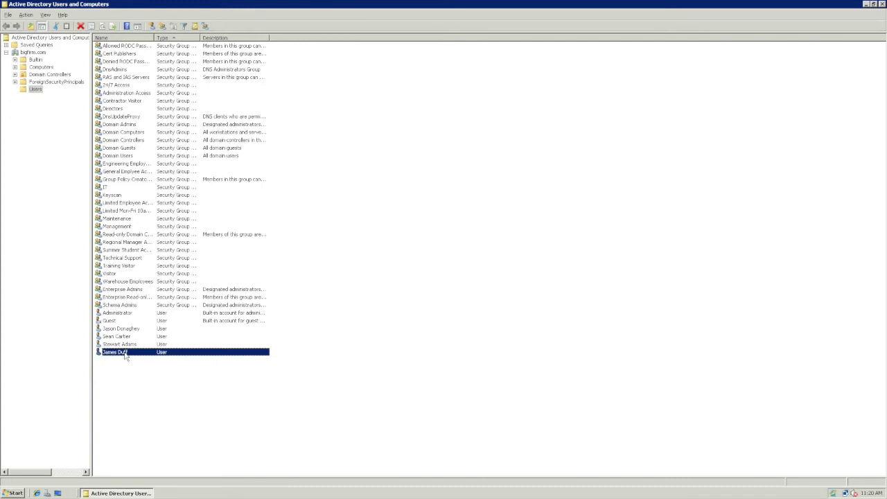
Disable the new user's AD account, then re-sync Aurora and refresh Person Search
{"action": "right_click", "coordinate": [126, 357]}
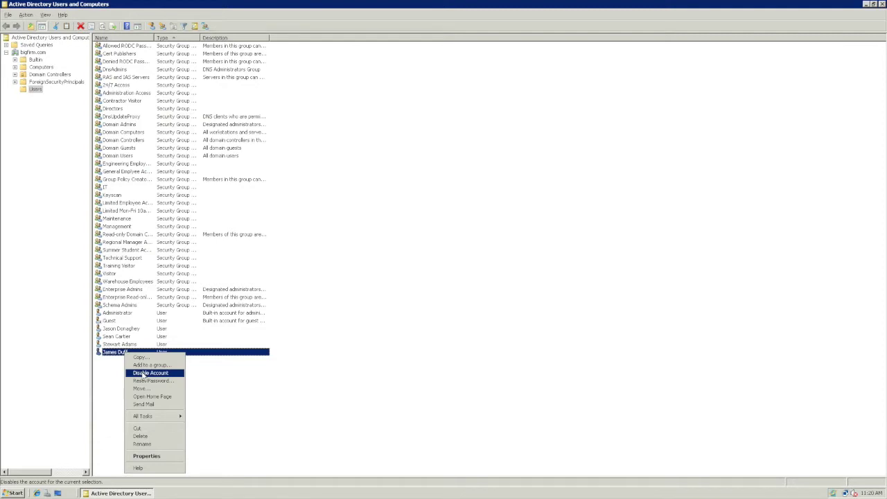
{"action": "left_click", "coordinate": [142, 374]}
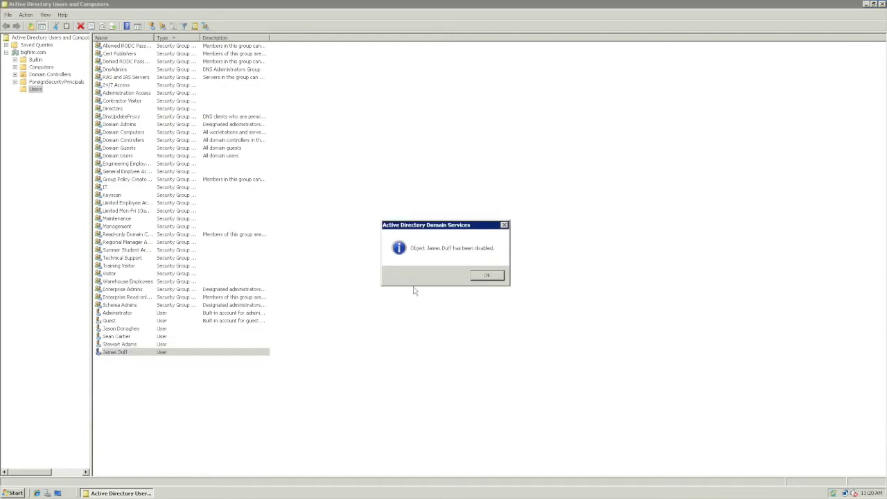
{"action": "left_click", "coordinate": [486, 276]}
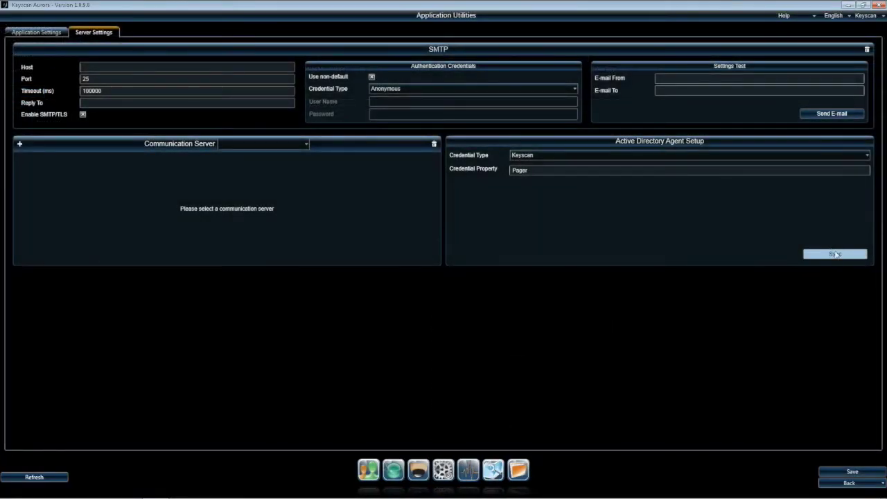
{"action": "left_click", "coordinate": [834, 254]}
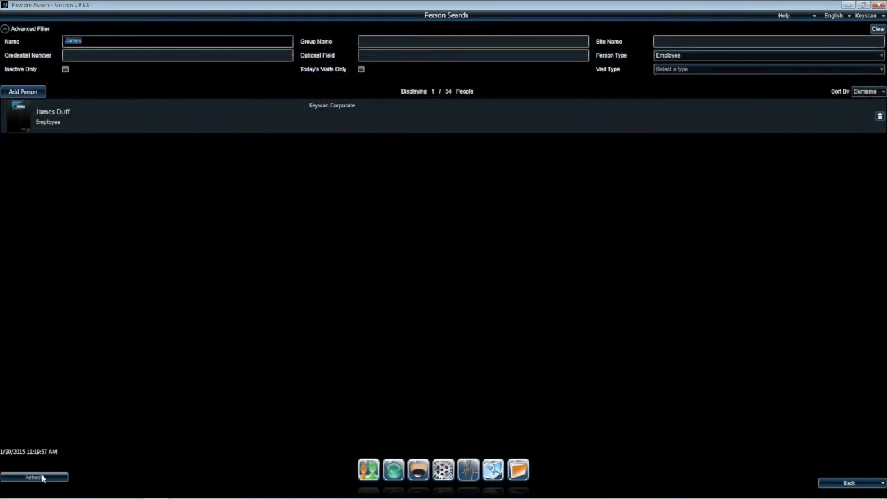
{"action": "left_click", "coordinate": [42, 477]}
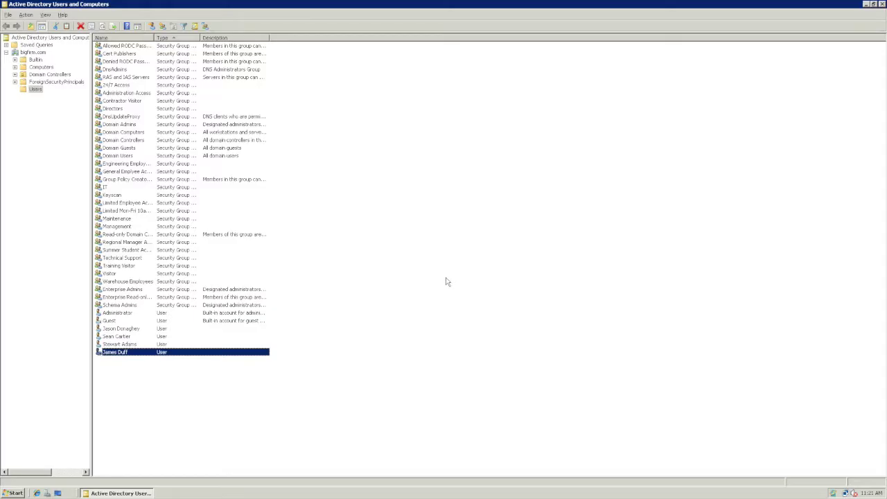
Re-enable the new user's Active Directory account and return to Keyscan Aurora
{"action": "right_click", "coordinate": [134, 353]}
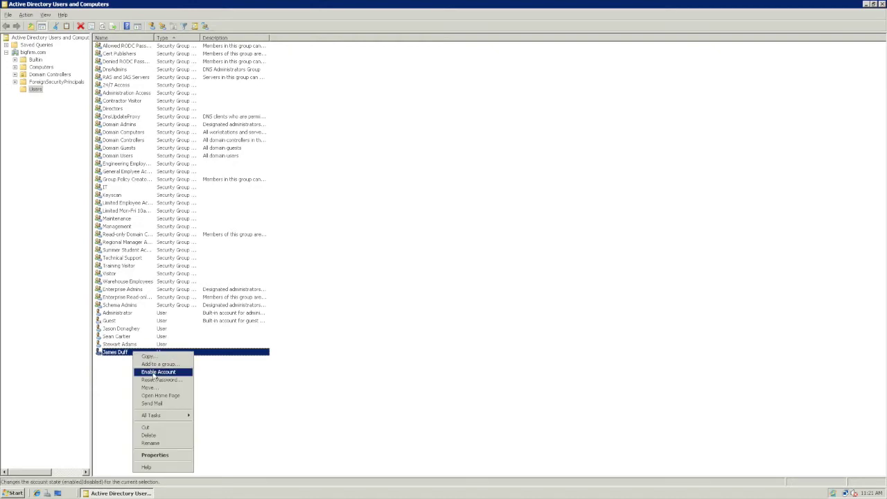
{"action": "left_click", "coordinate": [154, 373]}
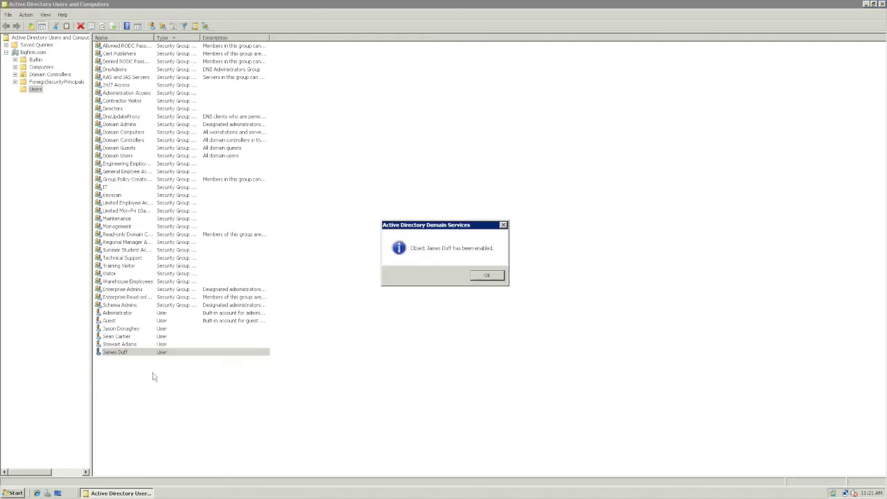
{"action": "left_click", "coordinate": [487, 276]}
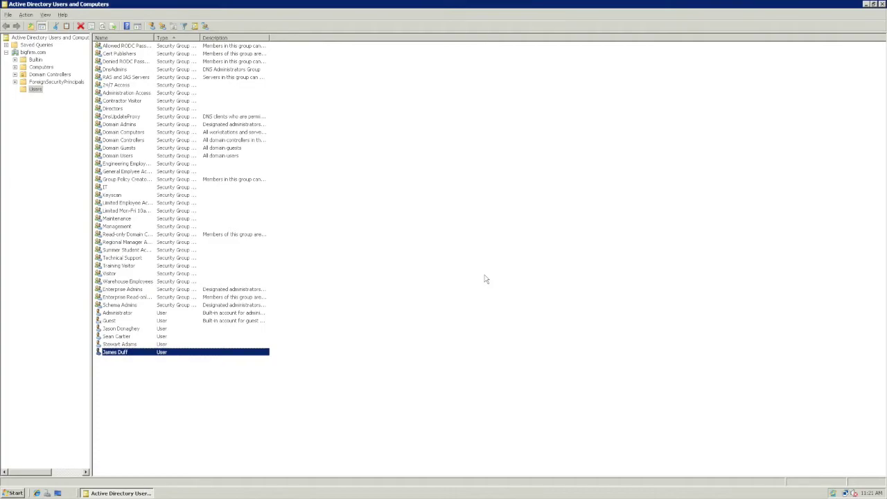
{"action": "key", "text": "alt+Tab"}
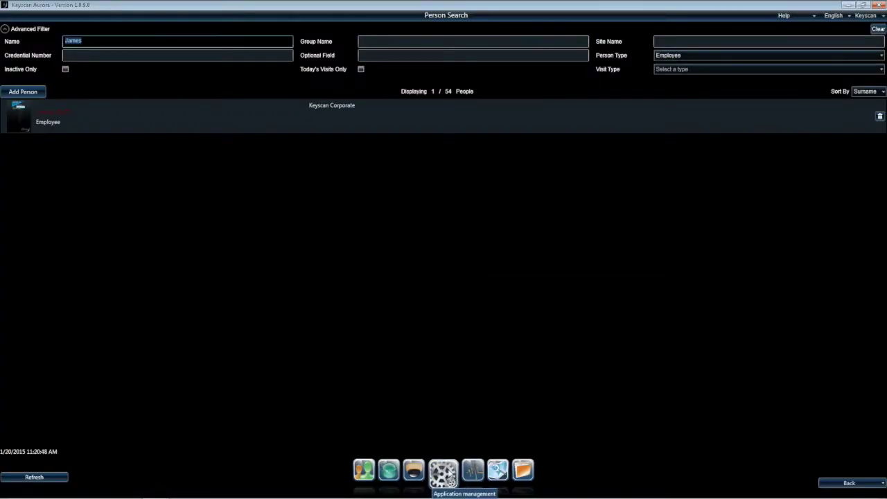
Re-sync Aurora from Application Utilities, refresh Person Search and open the new person's record
{"action": "left_click", "coordinate": [445, 473]}
{"action": "left_click", "coordinate": [448, 366]}
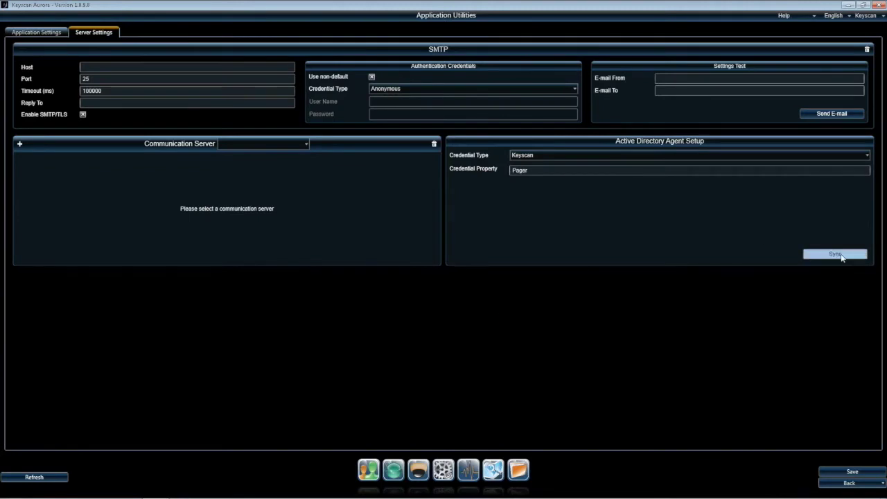
{"action": "left_click", "coordinate": [839, 484]}
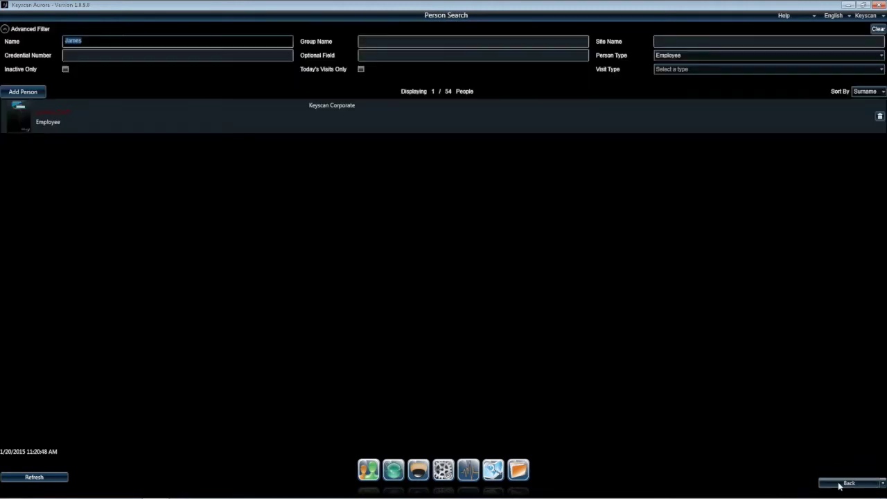
{"action": "left_click", "coordinate": [25, 479]}
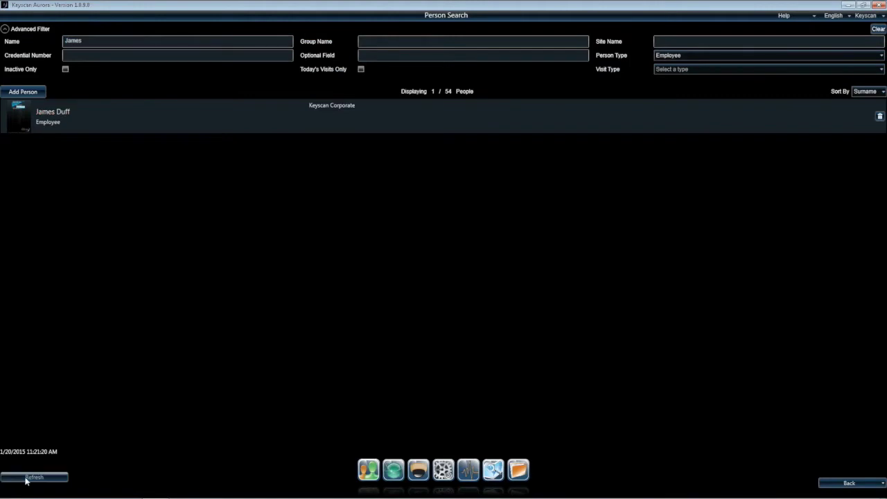
{"action": "double_click", "coordinate": [70, 114]}
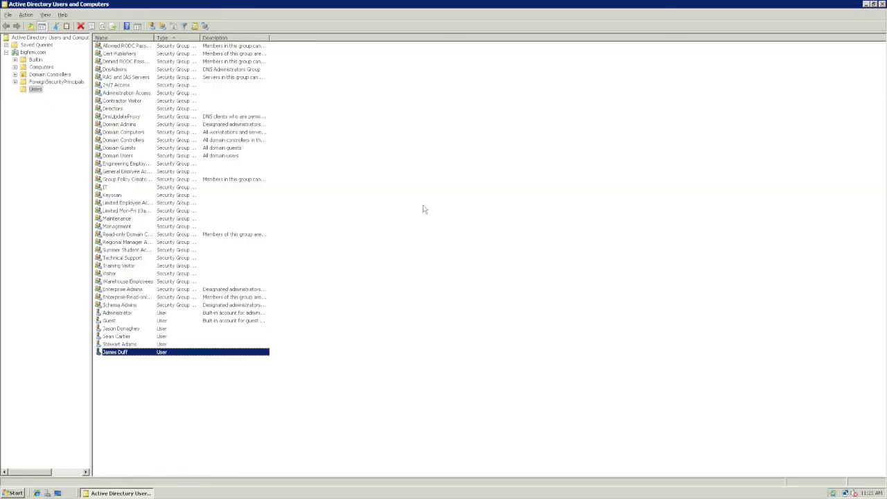
Delete the new user's account from Active Directory Users and Computers
{"action": "right_click", "coordinate": [126, 353]}
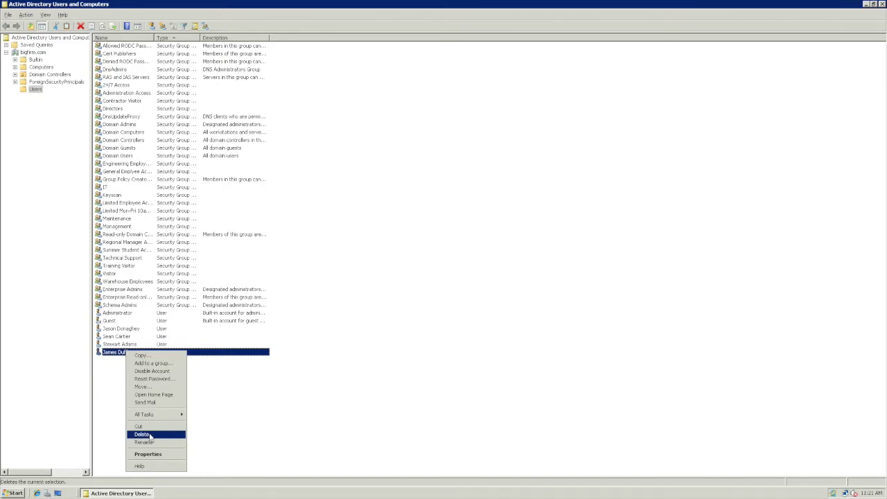
{"action": "left_click", "coordinate": [142, 434]}
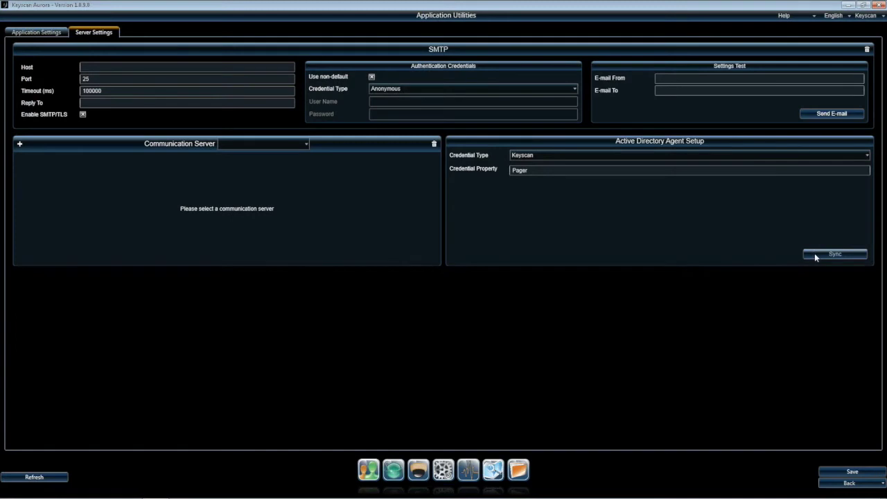
Return to Person Search and refresh it so the deleted user is gone and 53 people remain
{"action": "left_click", "coordinate": [846, 483]}
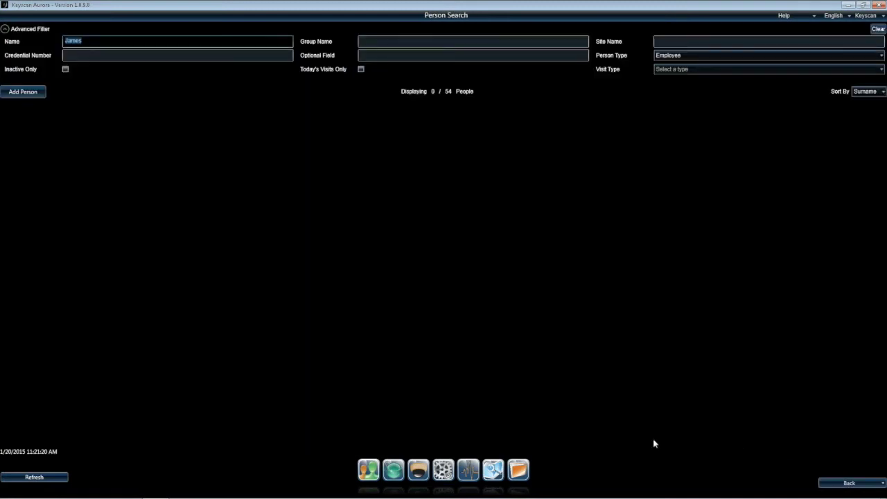
{"action": "left_click", "coordinate": [60, 476]}
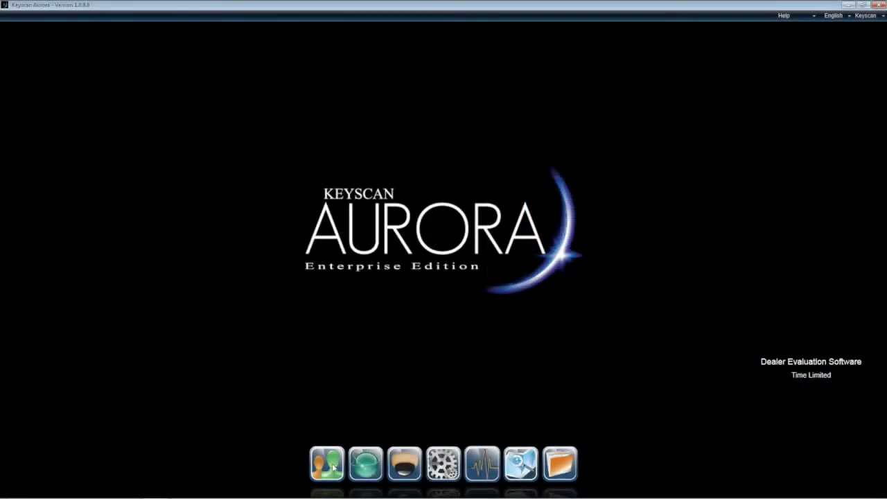
Open the AD-synced user's Edit Person record from Manage People, showing no credentials yet
{"action": "left_click", "coordinate": [333, 468]}
{"action": "left_click", "coordinate": [326, 377]}
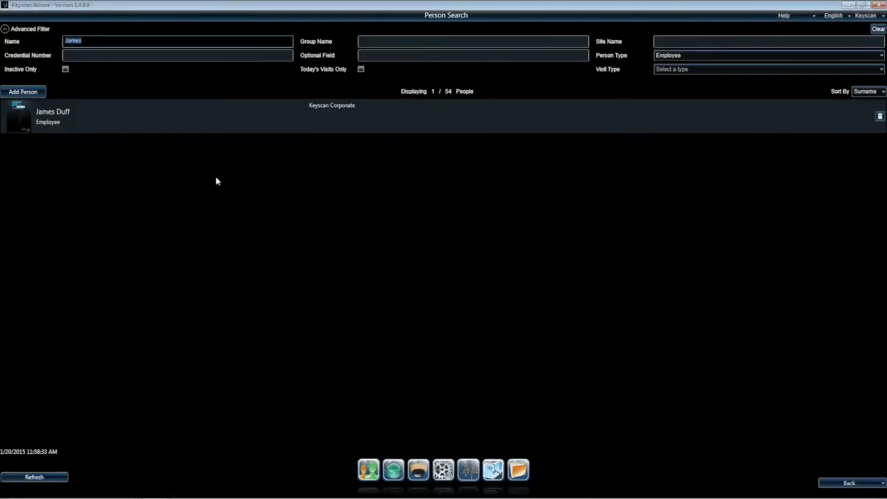
{"action": "left_click", "coordinate": [192, 123]}
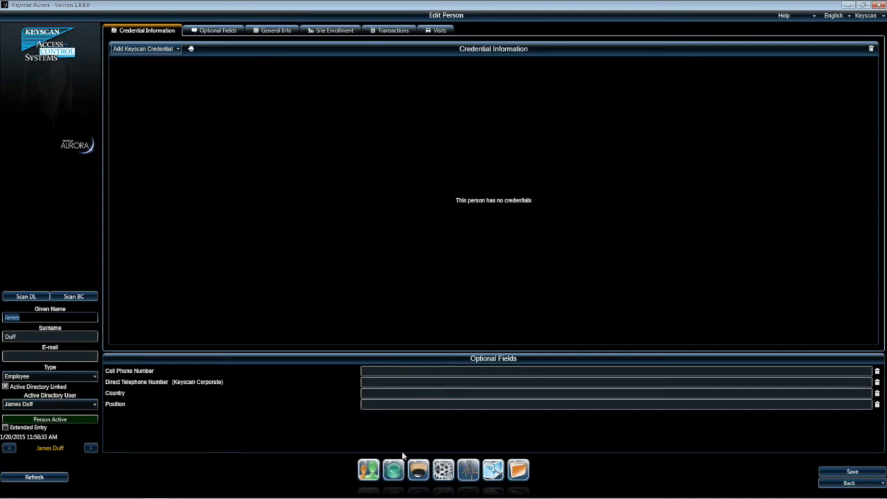
Bring up Application Utilities server settings showing the Active Directory agent configuration
{"action": "left_click", "coordinate": [395, 477]}
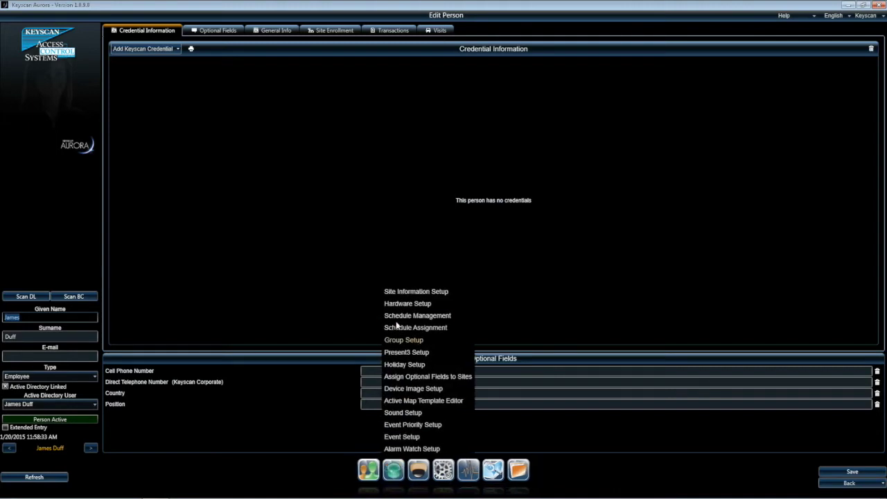
{"action": "left_click", "coordinate": [396, 294]}
{"action": "double_click", "coordinate": [250, 78]}
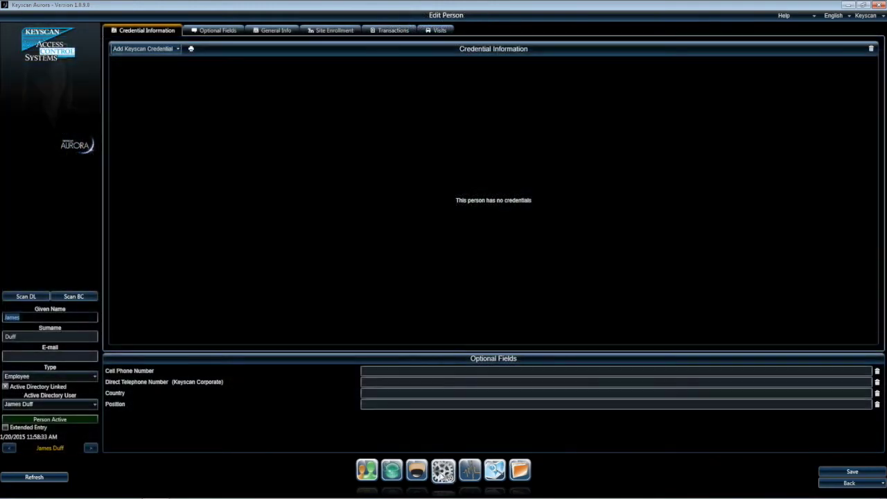
{"action": "left_click", "coordinate": [440, 475]}
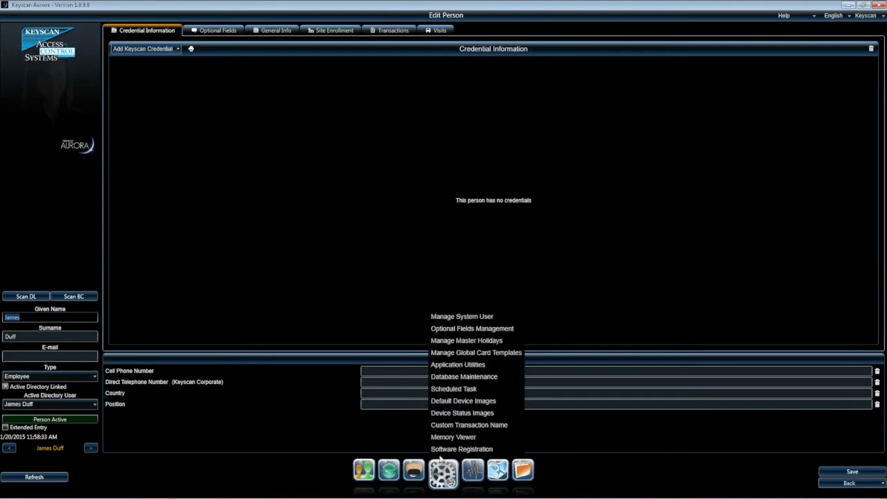
{"action": "left_click", "coordinate": [449, 368]}
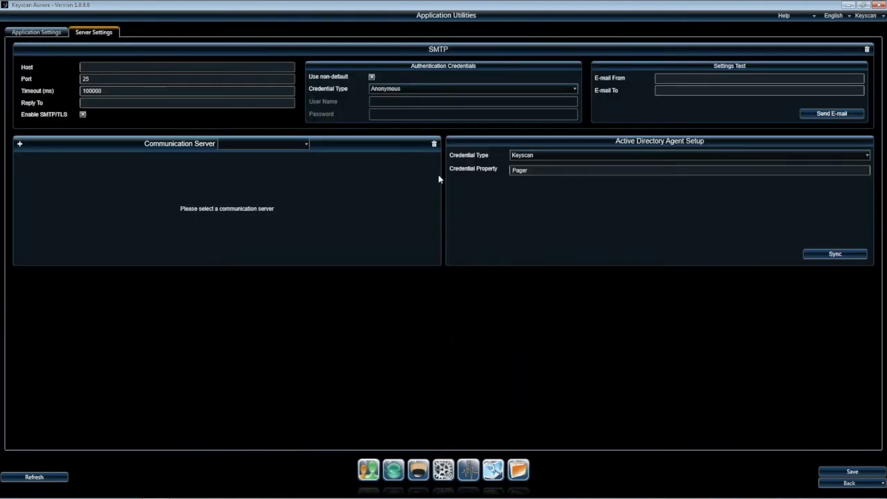
Confirm the AD agent's credential type stays Keyscan with Pager as the credential property
{"action": "left_click", "coordinate": [544, 155]}
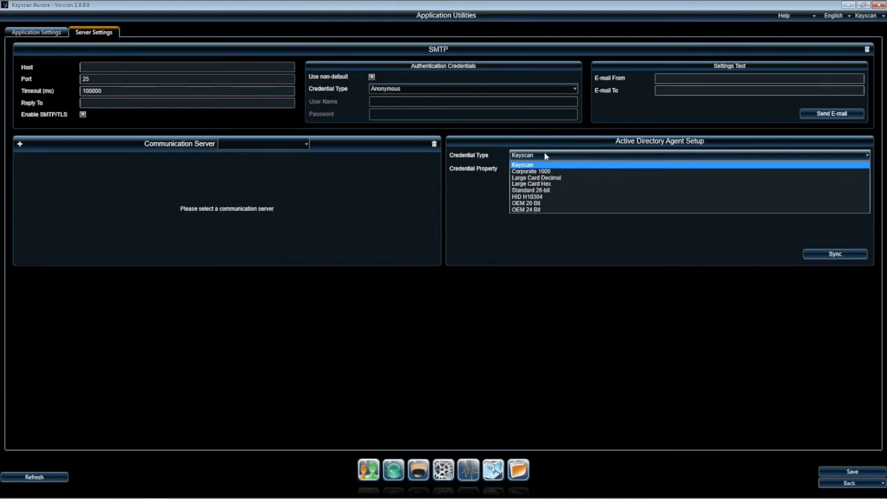
{"action": "left_click", "coordinate": [544, 155]}
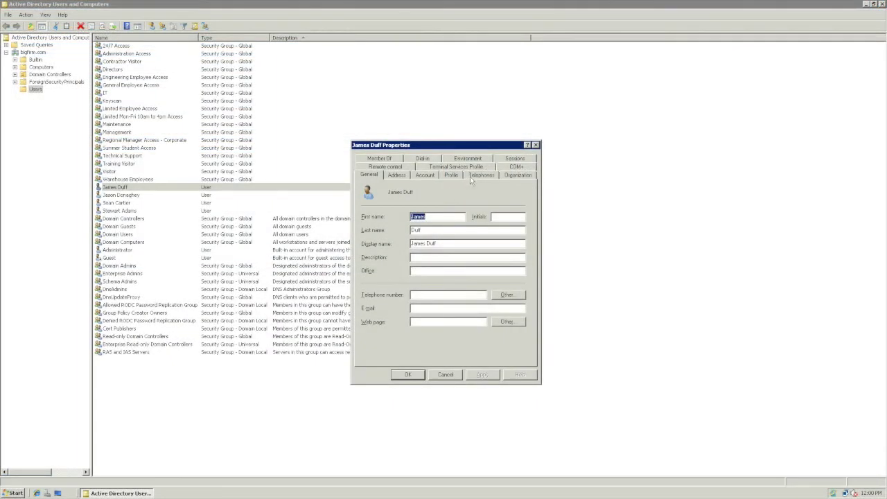
Enter 003-12345 as the user's Pager number, then open Select Groups from Member Of
{"action": "left_click", "coordinate": [478, 175]}
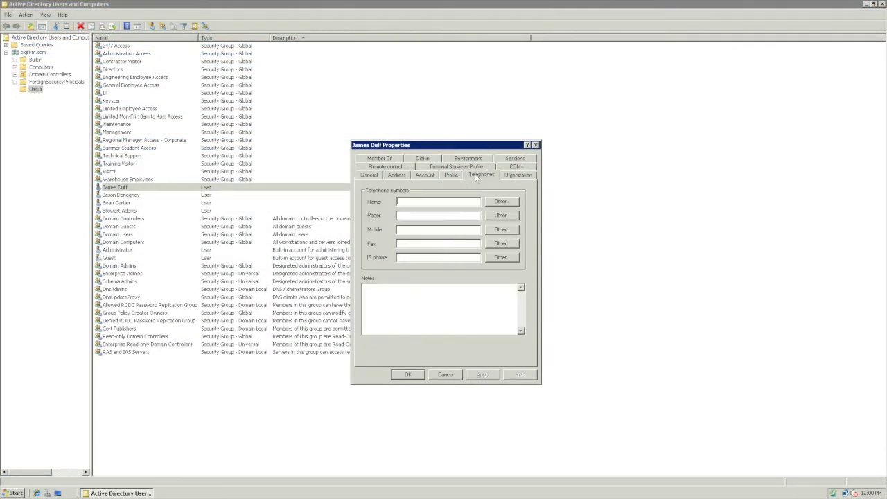
{"action": "left_click", "coordinate": [410, 215]}
{"action": "type", "text": "003-12345"}
{"action": "left_click", "coordinate": [392, 160]}
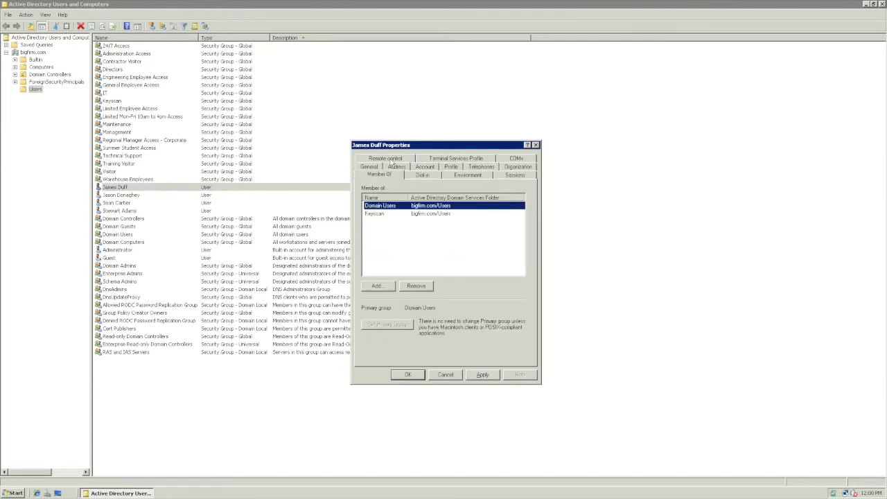
{"action": "left_click", "coordinate": [385, 289]}
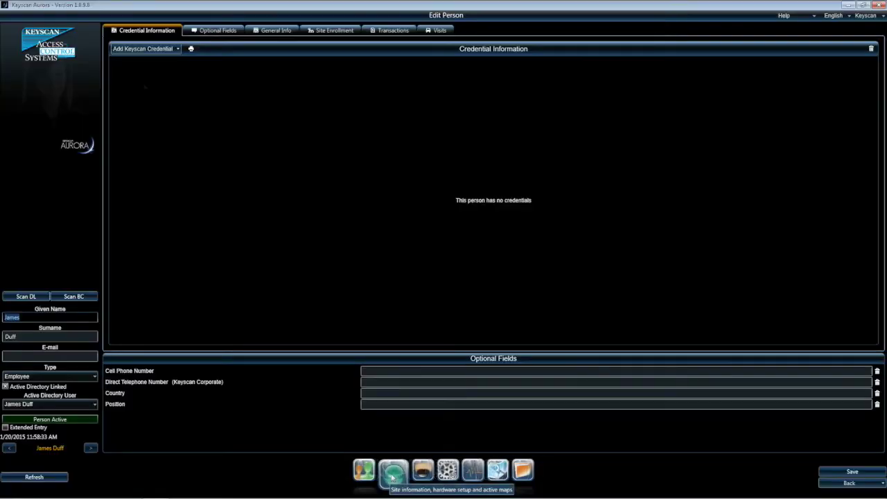
Add the user to General Employee Access by resolving the typed name 'general' and confirming
{"action": "left_click", "coordinate": [393, 471]}
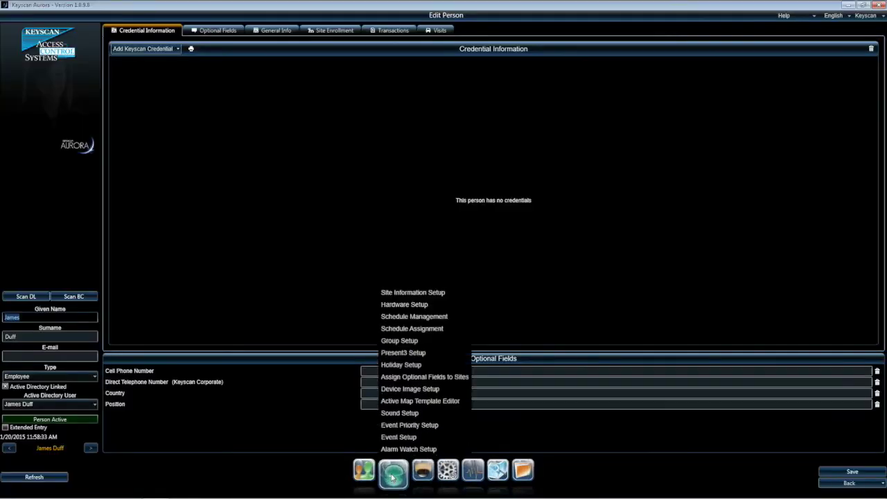
{"action": "left_click", "coordinate": [393, 341]}
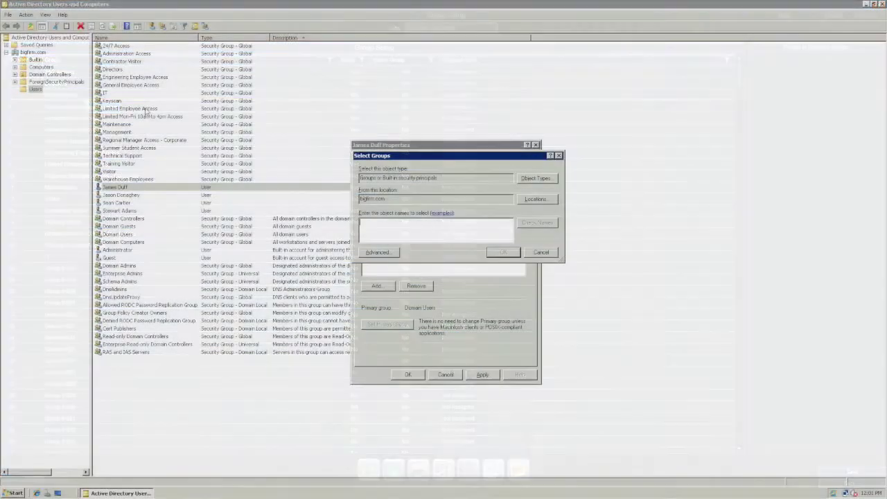
{"action": "type", "text": "gene"}
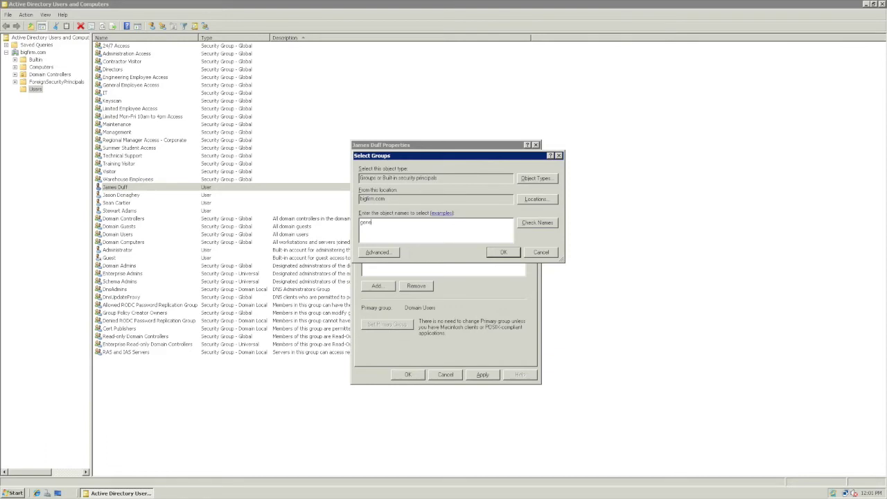
{"action": "type", "text": "ral"}
{"action": "left_click", "coordinate": [525, 226]}
{"action": "left_click", "coordinate": [504, 253]}
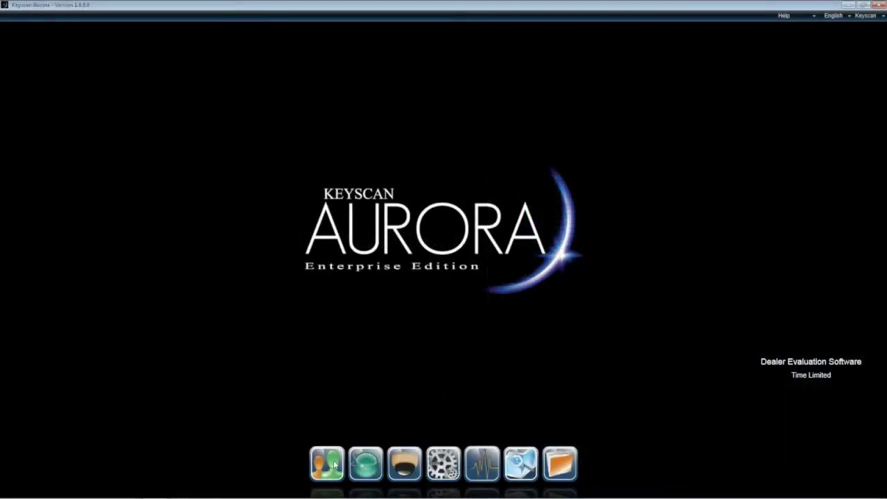
Open the user's Edit Person record via Manage People to check credential 003-12345 and its access
{"action": "left_click", "coordinate": [335, 465]}
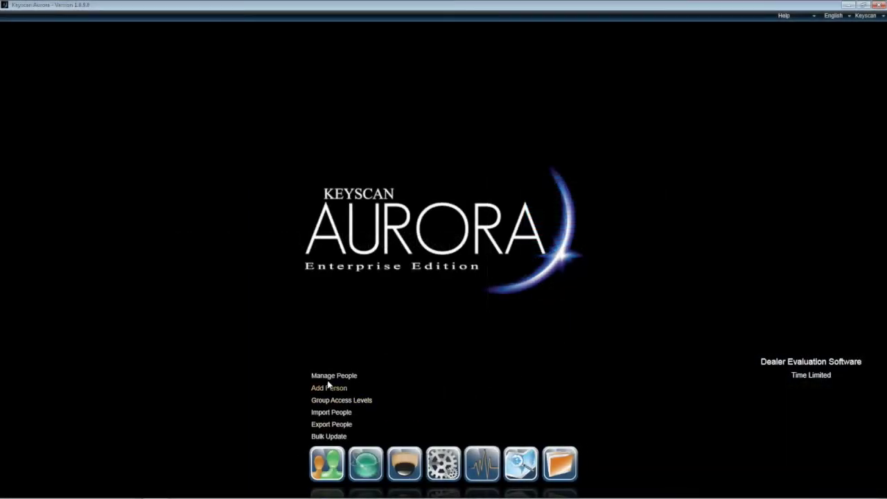
{"action": "left_click", "coordinate": [329, 380]}
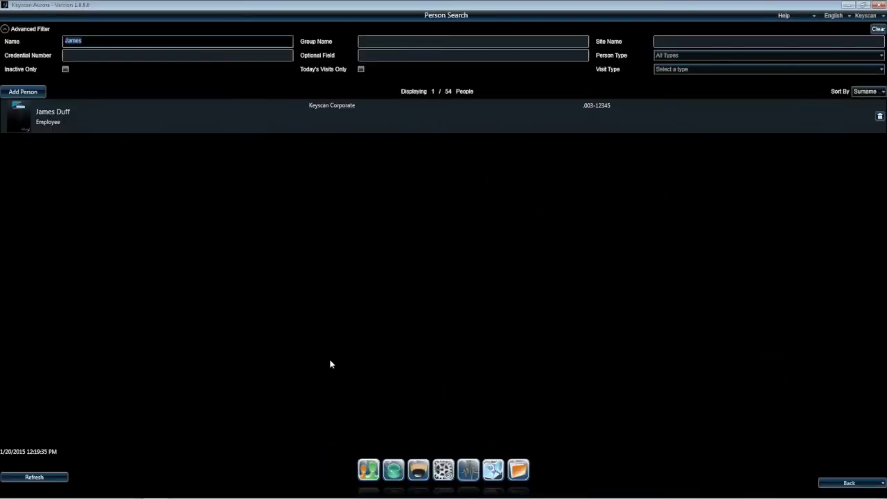
{"action": "left_click", "coordinate": [219, 124]}
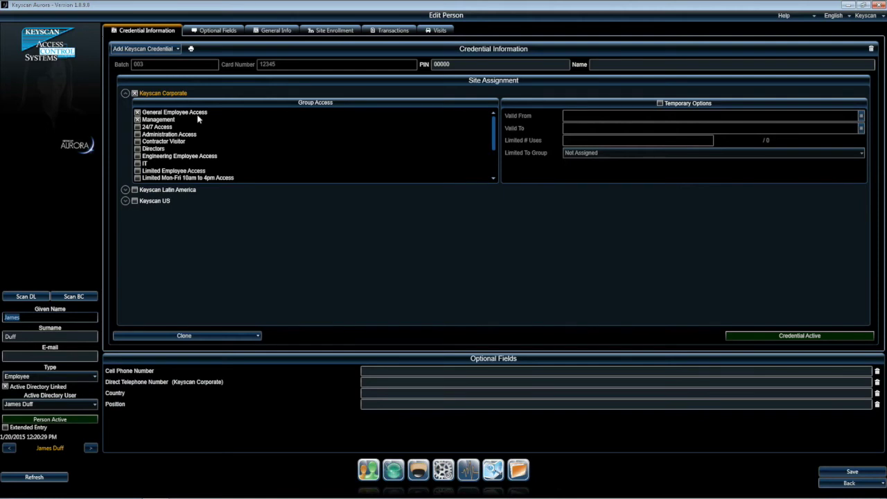
Review the user's empty Optional Fields, then open Optional Fields Management
{"action": "left_click", "coordinate": [217, 32]}
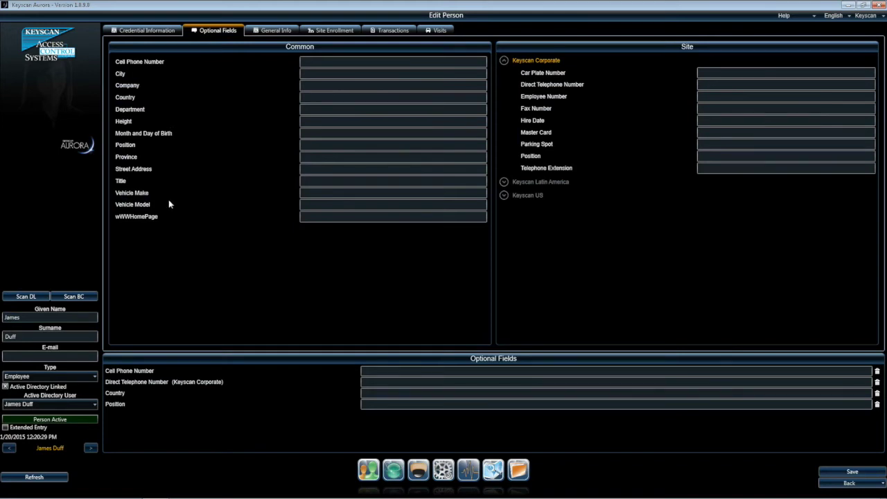
{"action": "left_click", "coordinate": [420, 472]}
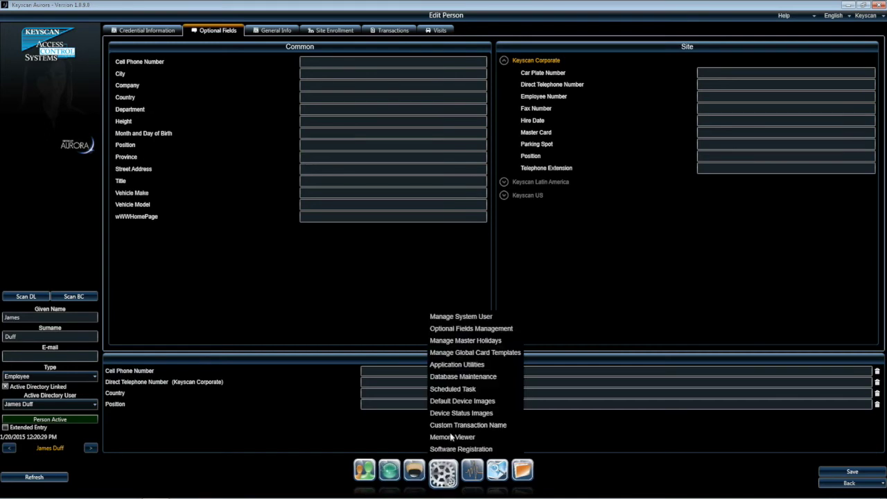
{"action": "left_click", "coordinate": [451, 330]}
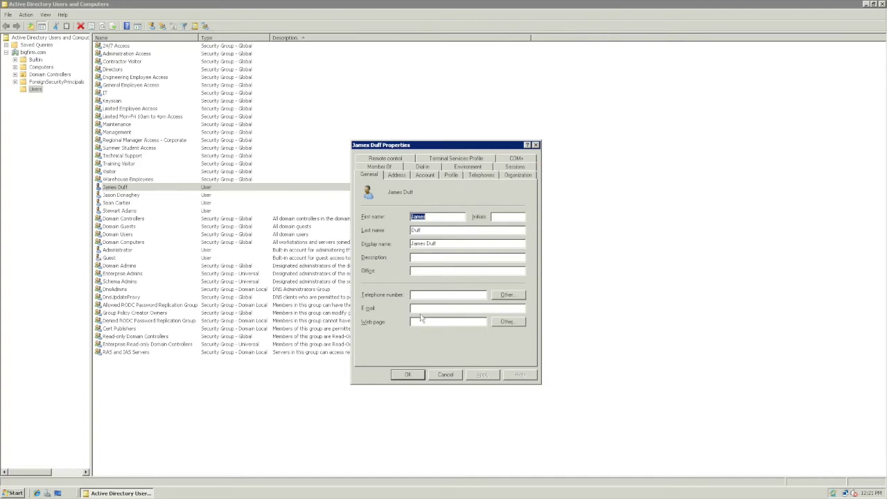
Enter the user's street address, city, province, postal code and country Canada, then reload the Aurora record
{"action": "left_click", "coordinate": [396, 175]}
{"action": "type", "text": "901"}
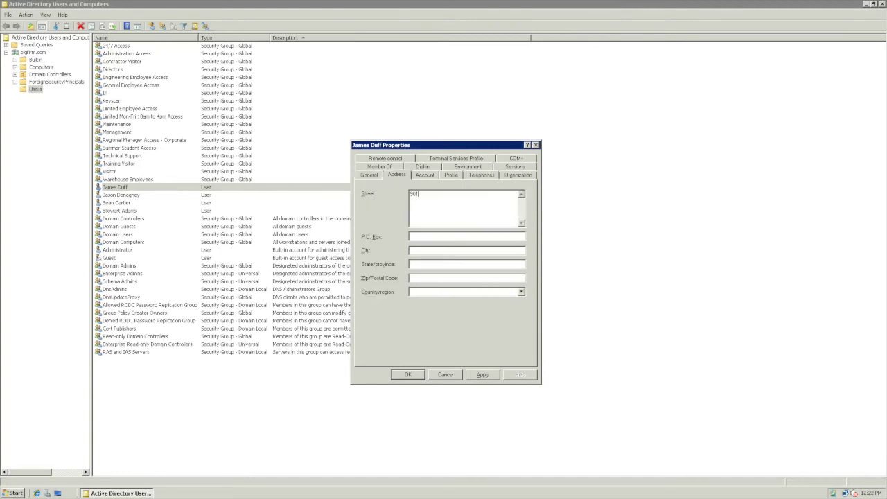
{"action": "type", "text": " Burns Street East"}
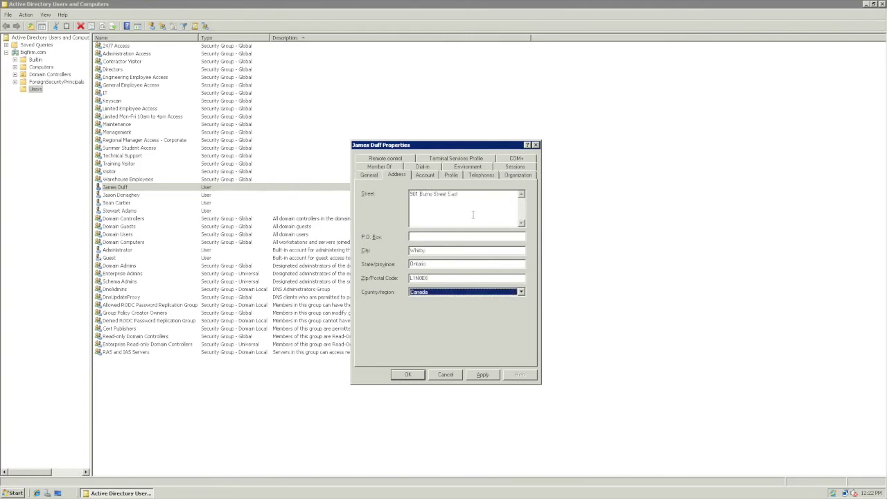
{"action": "left_click", "coordinate": [474, 214]}
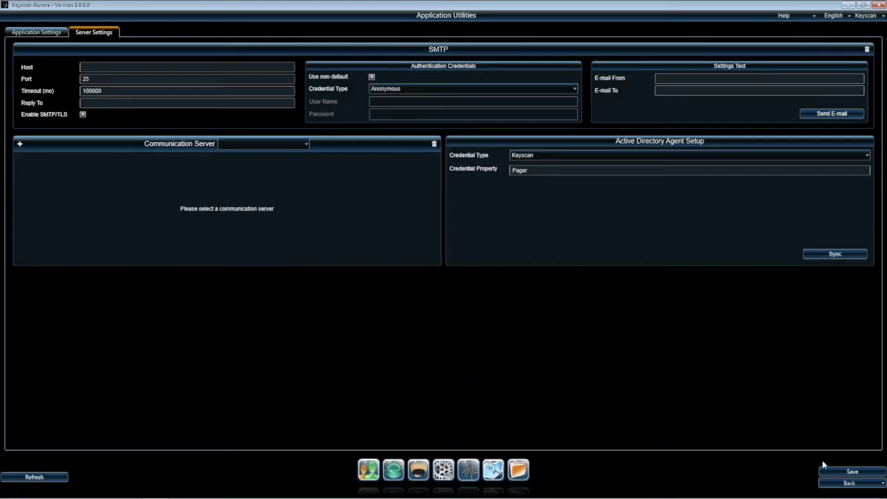
{"action": "left_click", "coordinate": [847, 483]}
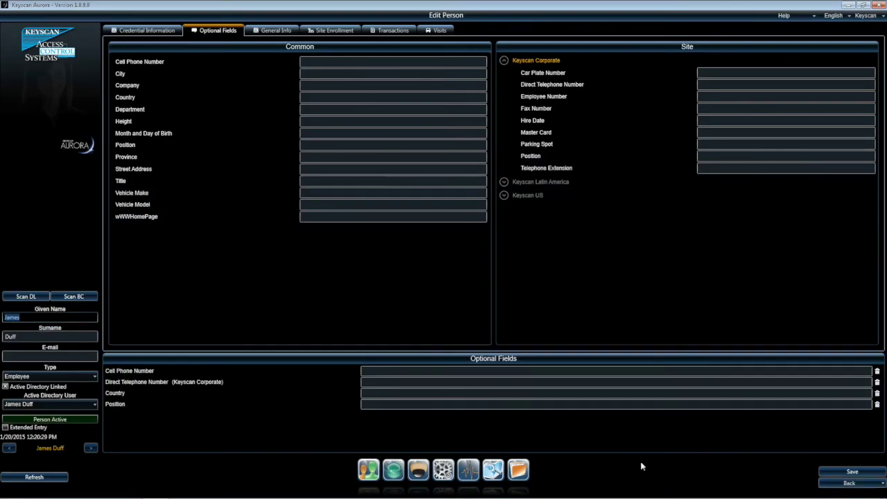
{"action": "left_click", "coordinate": [34, 478]}
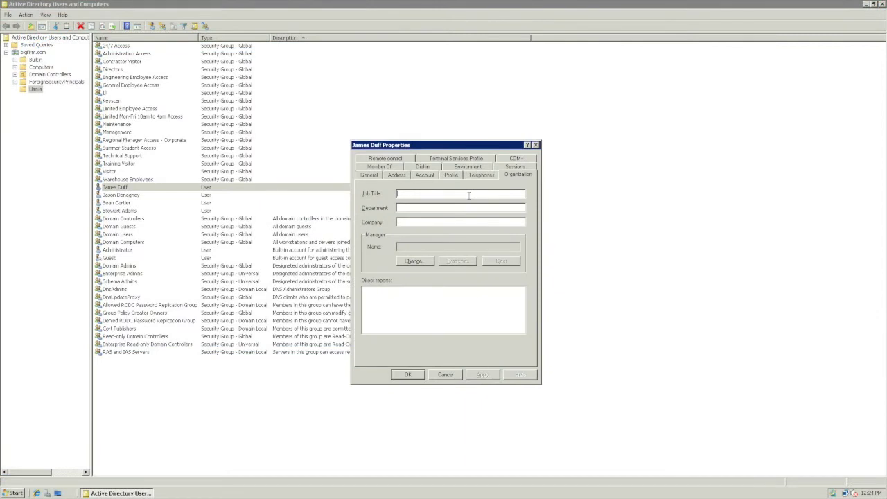
Enter job title Marketing Manager, department Marketing and company Keyscan for the user
{"action": "type", "text": "Marketing"}
{"action": "type", "text": " ManaMarketingKeyscan"}
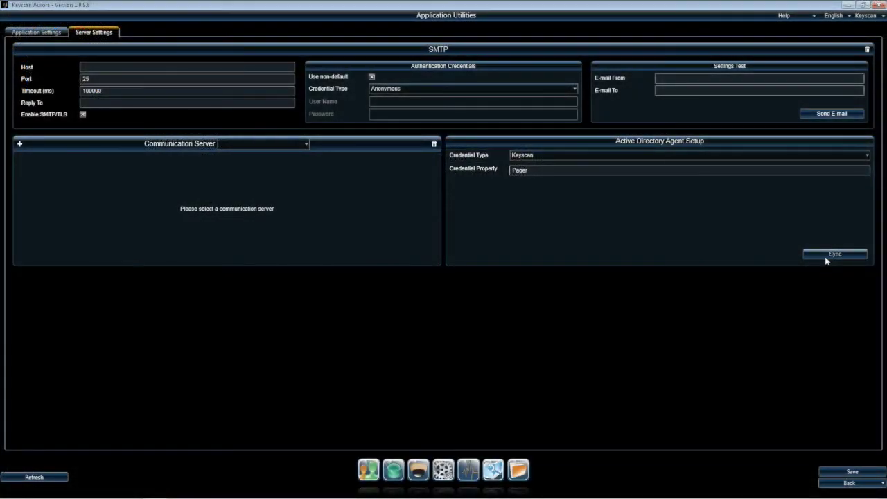
{"action": "left_click", "coordinate": [826, 257]}
{"action": "left_click", "coordinate": [834, 484]}
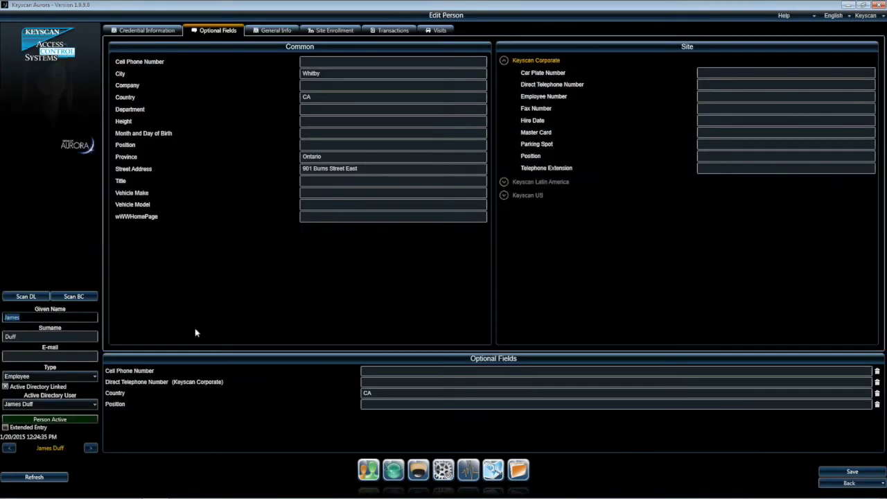
{"action": "left_click", "coordinate": [36, 477]}
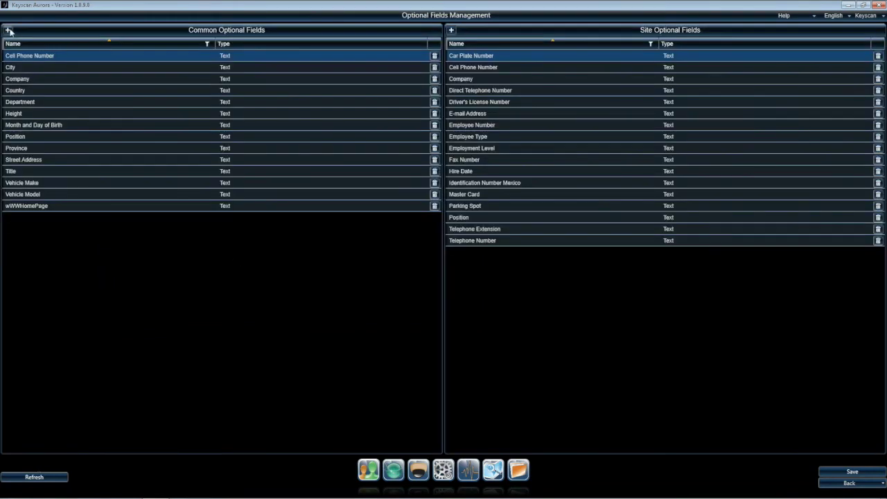
Add a new common optional field, name it 'Postal Code', and save
{"action": "left_click", "coordinate": [9, 30]}
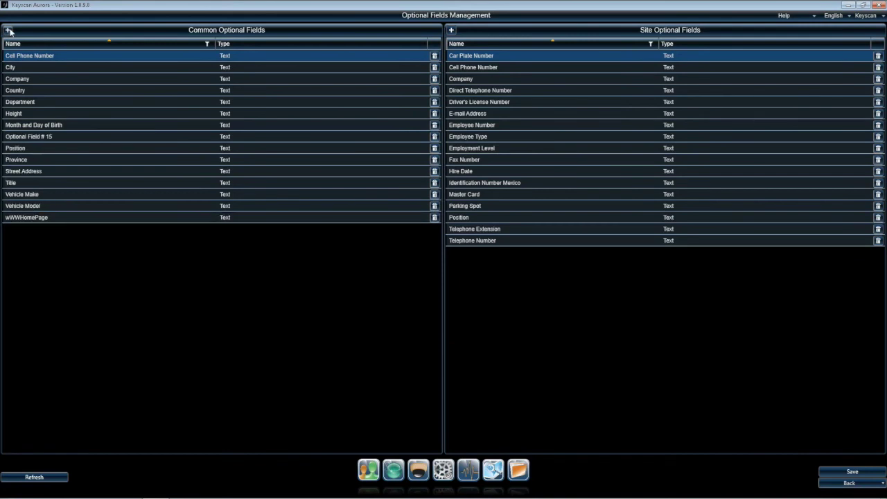
{"action": "left_click", "coordinate": [99, 138]}
{"action": "left_click", "coordinate": [100, 138]}
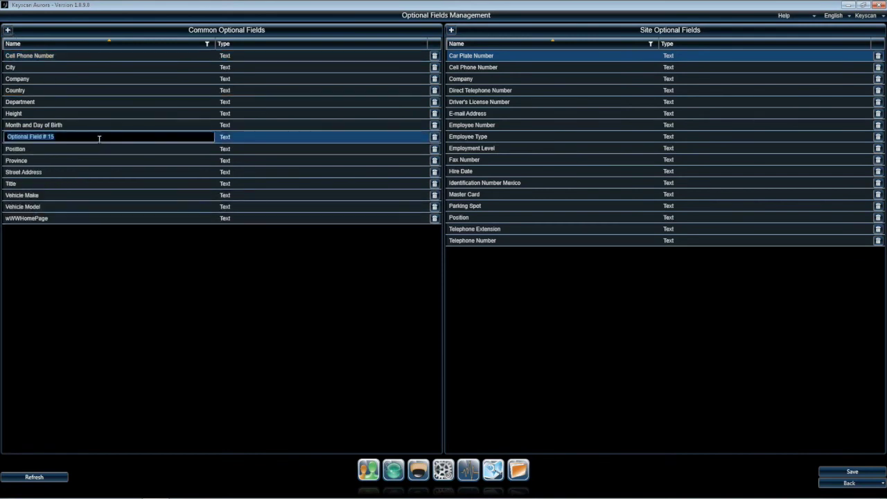
{"action": "type", "text": "Postal Code"}
{"action": "key", "text": "Return"}
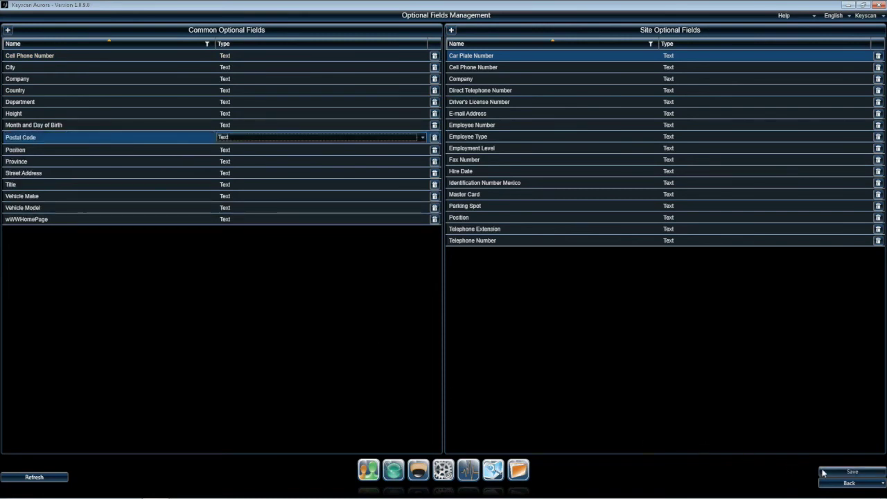
{"action": "left_click", "coordinate": [849, 471]}
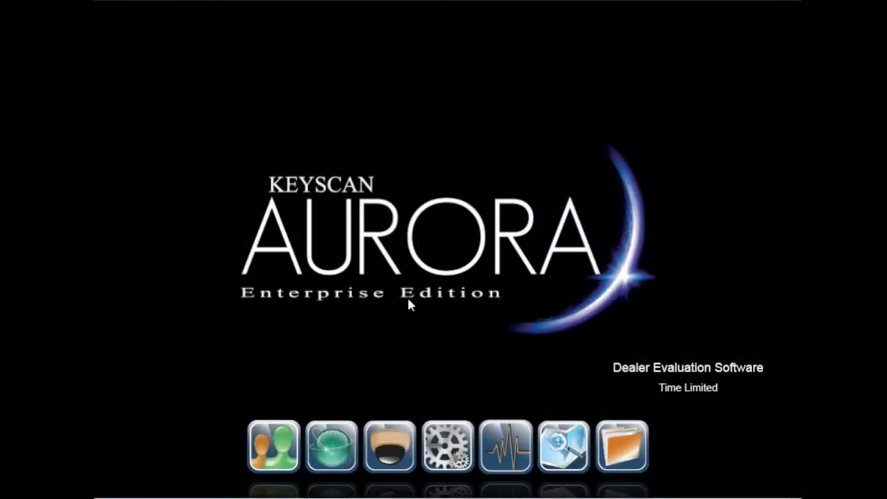
{"action": "left_click", "coordinate": [281, 441]}
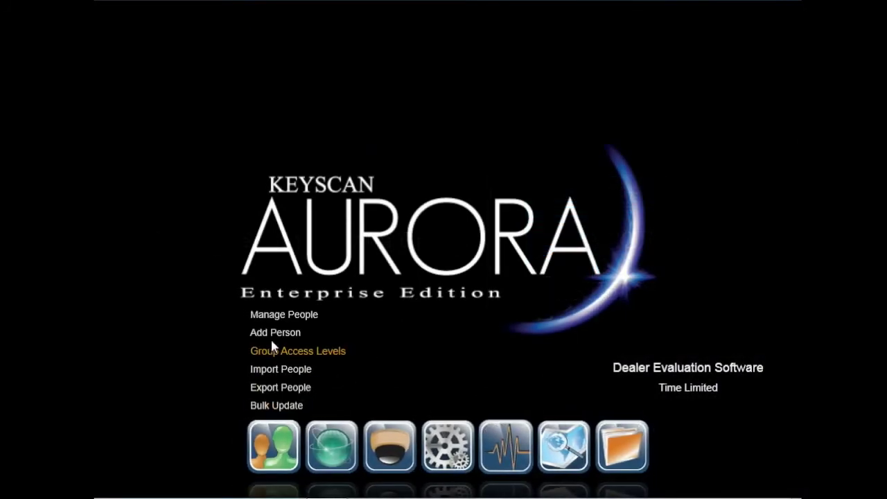
{"action": "left_click", "coordinate": [273, 315]}
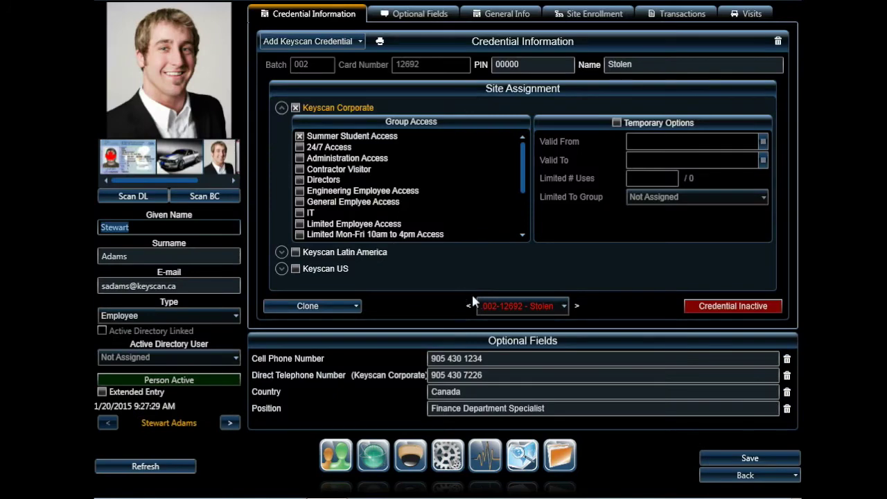
{"action": "left_click", "coordinate": [513, 312]}
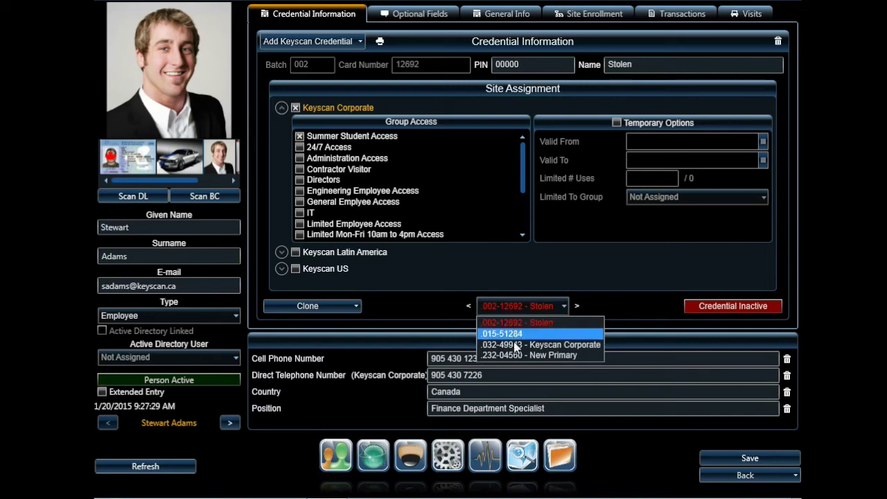
{"action": "left_click", "coordinate": [599, 447]}
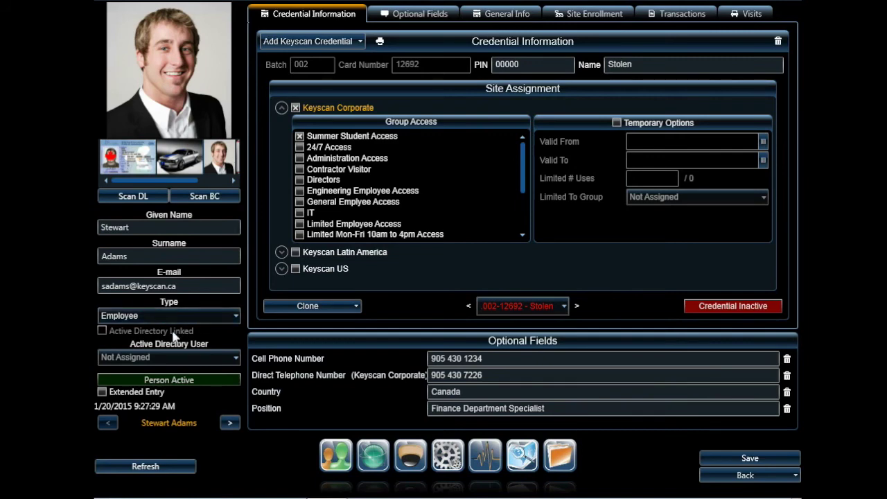
Select the matching Active Directory user for the record and save it
{"action": "left_click", "coordinate": [182, 358]}
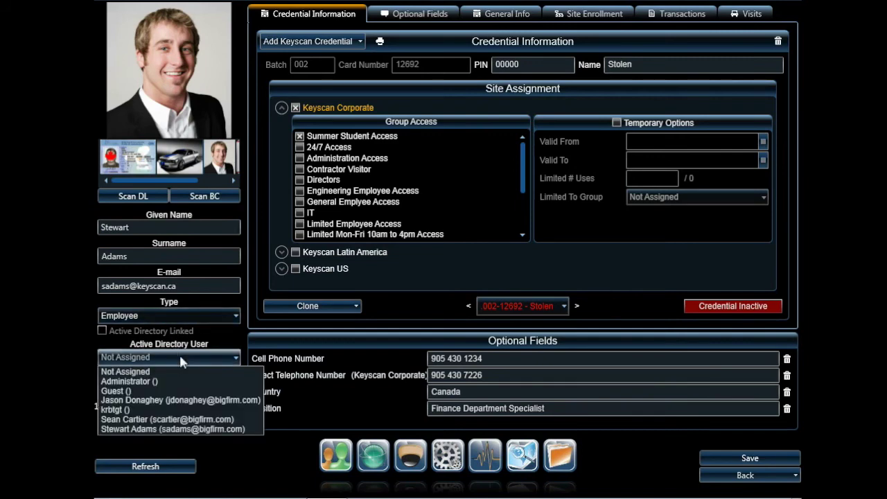
{"action": "left_click", "coordinate": [186, 429]}
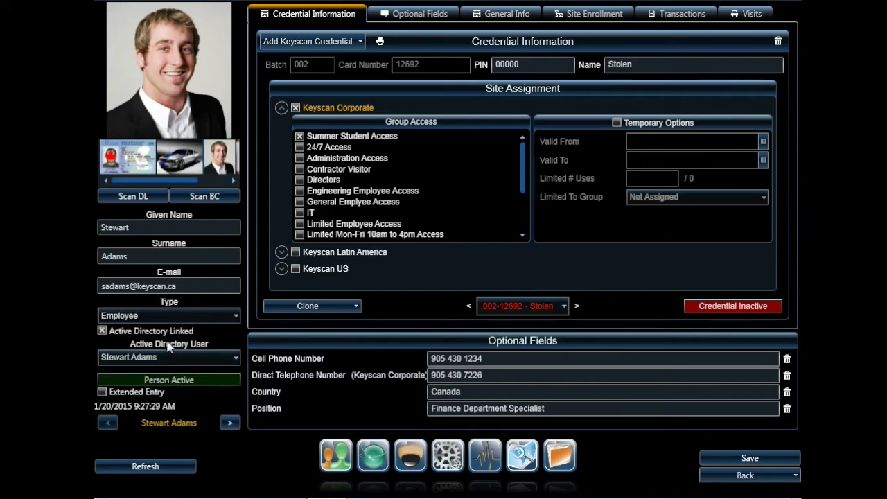
{"action": "left_click", "coordinate": [707, 457]}
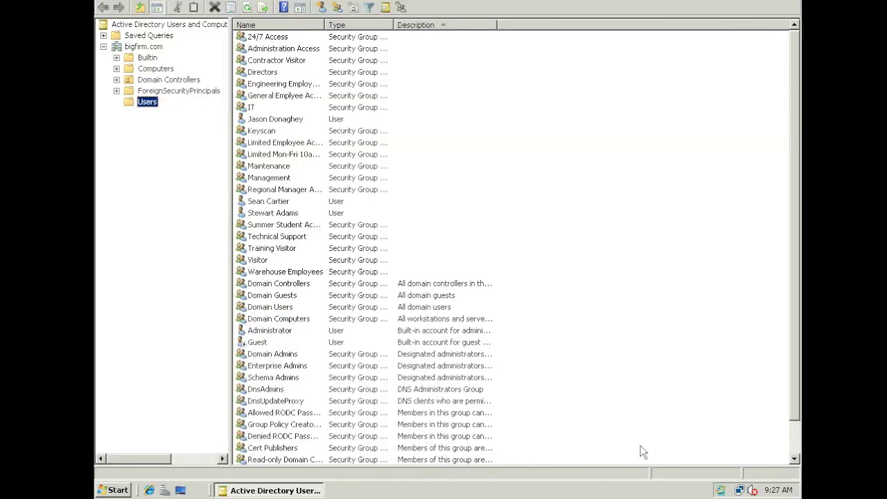
Add the user account to the Keyscan group in its properties and apply
{"action": "double_click", "coordinate": [286, 219]}
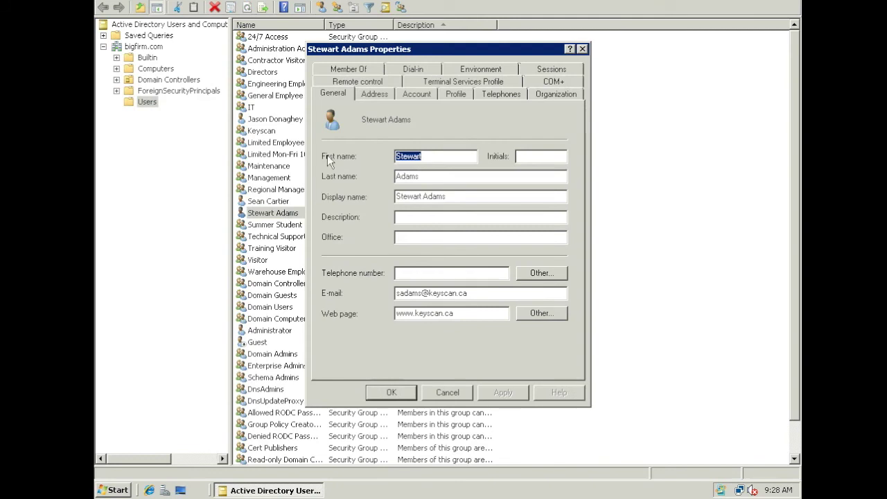
{"action": "left_click", "coordinate": [342, 71]}
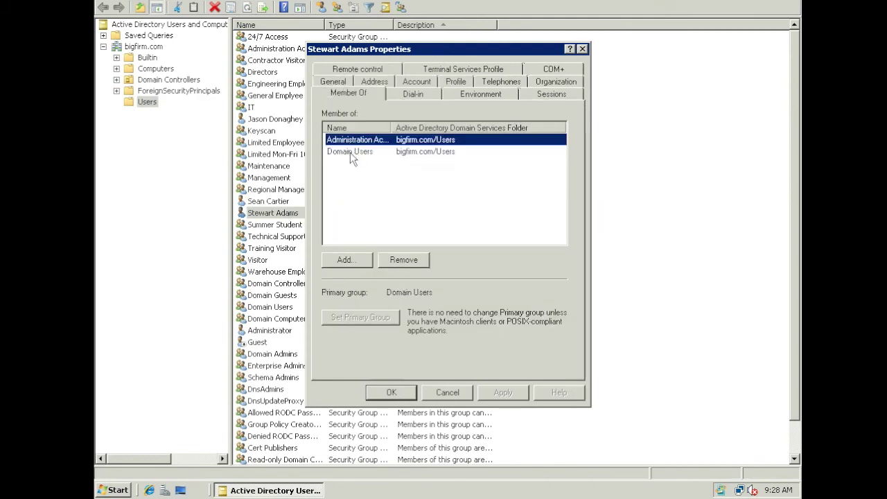
{"action": "left_click", "coordinate": [349, 259]}
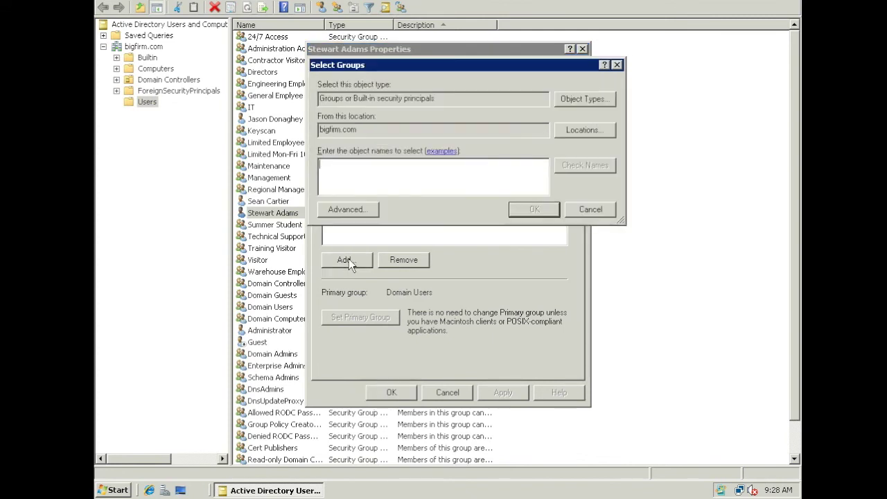
{"action": "type", "text": "Keyscan"}
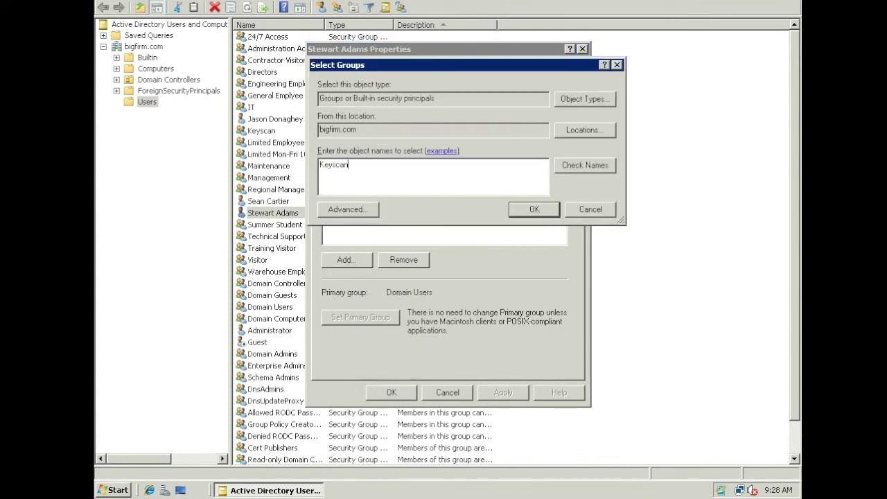
{"action": "key", "text": "Return"}
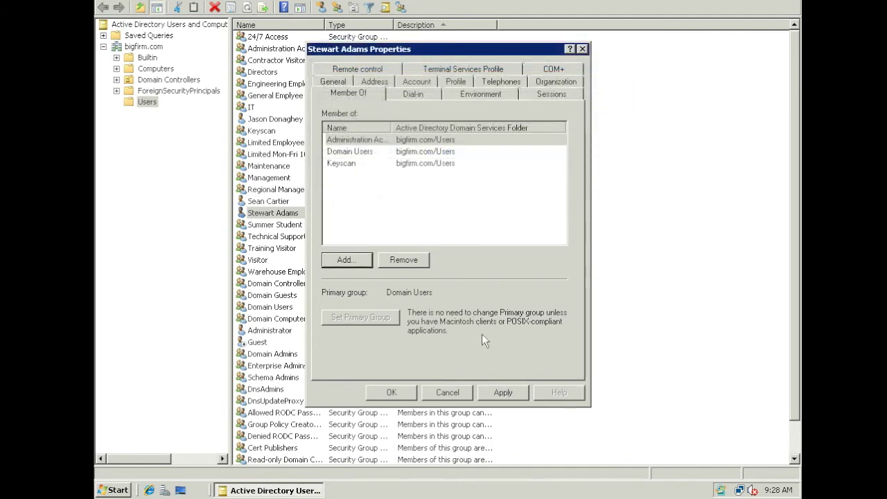
{"action": "left_click", "coordinate": [502, 393]}
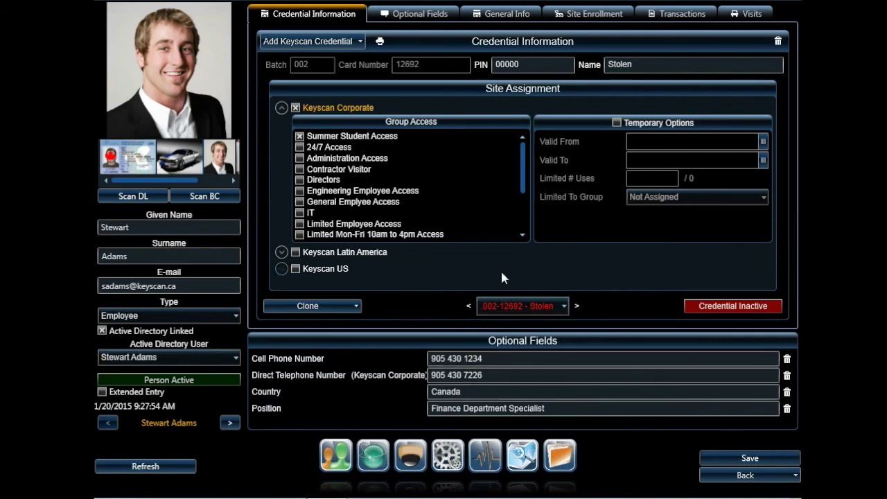
{"action": "left_click", "coordinate": [511, 306]}
{"action": "left_click", "coordinate": [510, 305]}
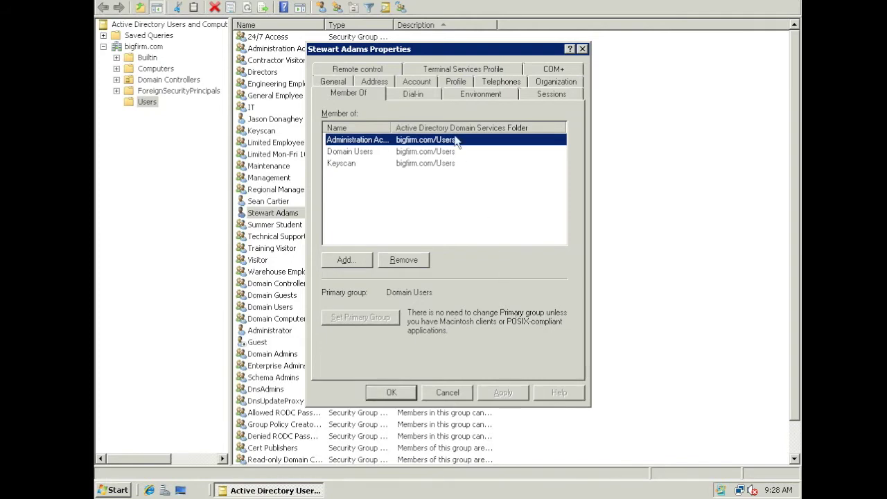
{"action": "left_click", "coordinate": [490, 84]}
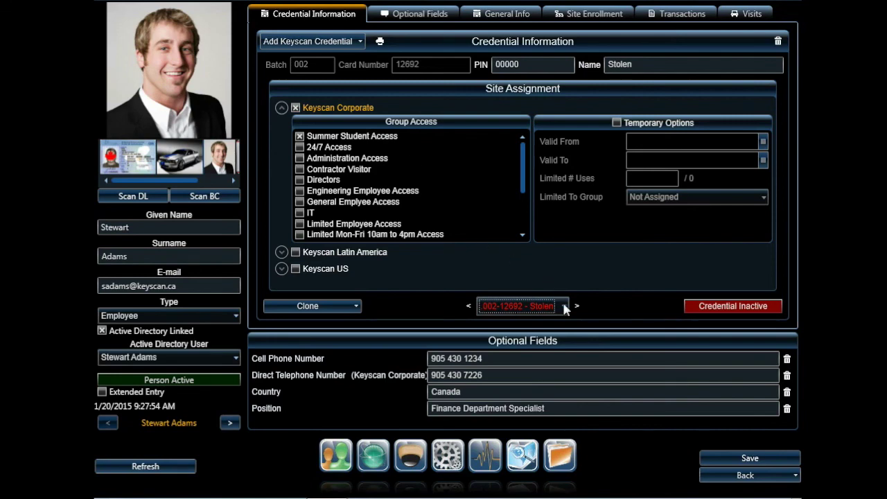
{"action": "left_click", "coordinate": [565, 306]}
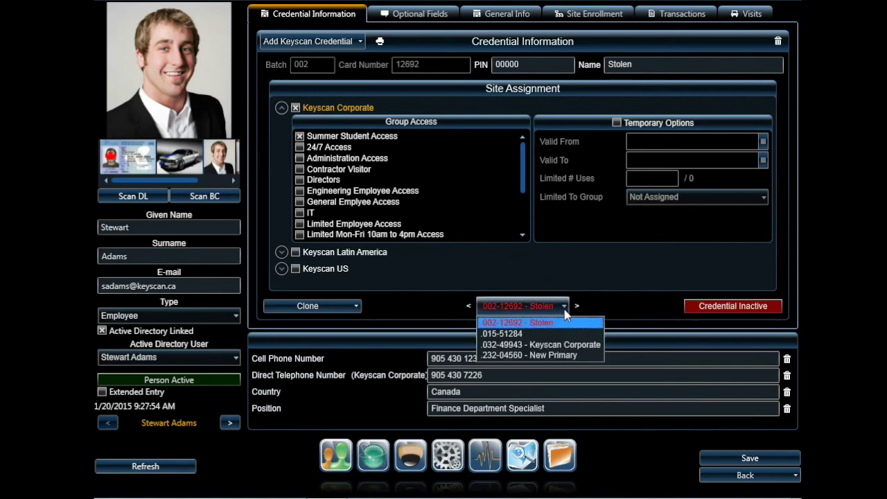
{"action": "left_click", "coordinate": [610, 305]}
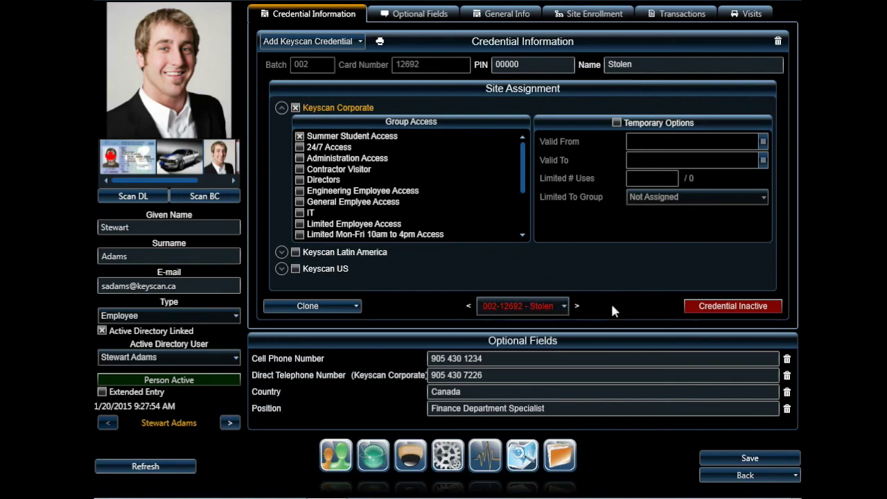
{"action": "left_click", "coordinate": [447, 458]}
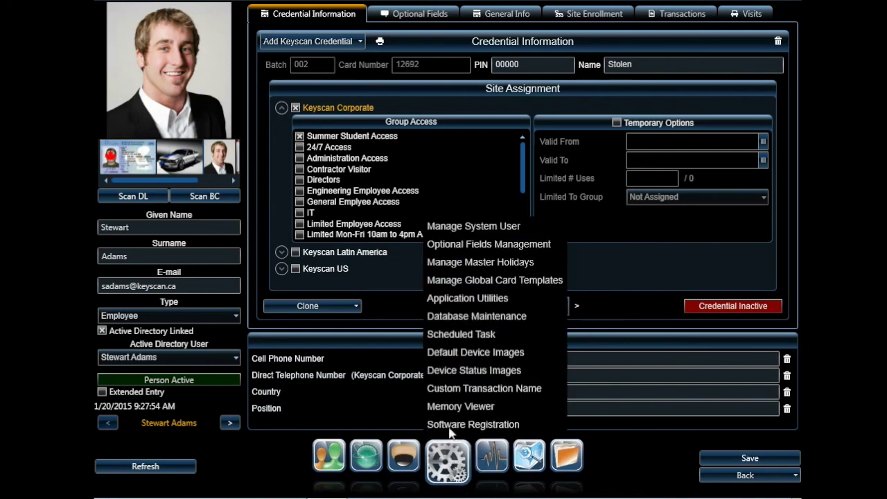
{"action": "left_click", "coordinate": [463, 299]}
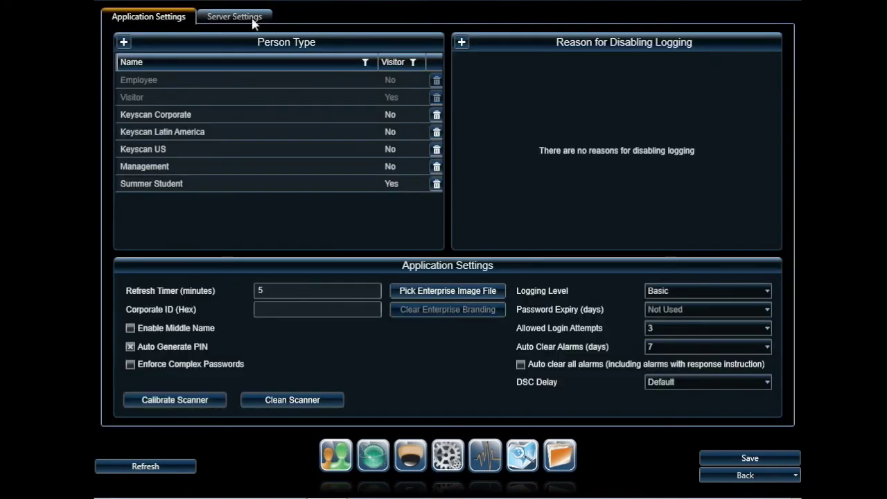
{"action": "left_click", "coordinate": [254, 23]}
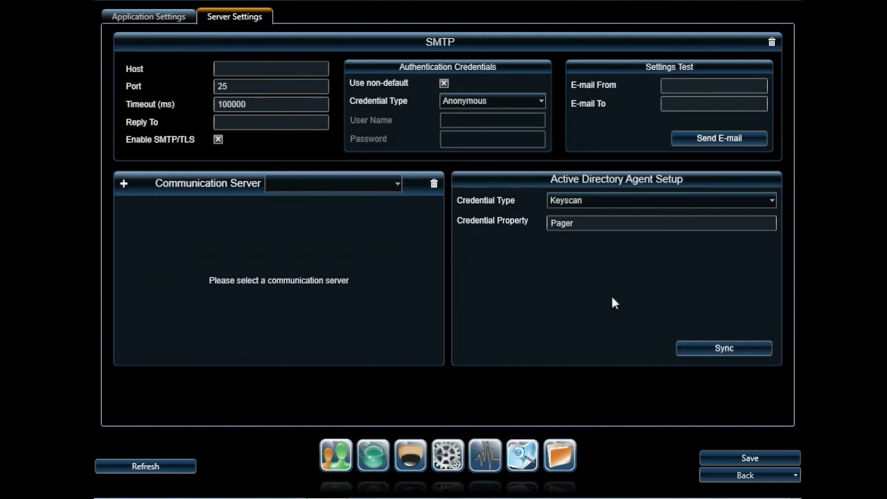
{"action": "left_click", "coordinate": [705, 351]}
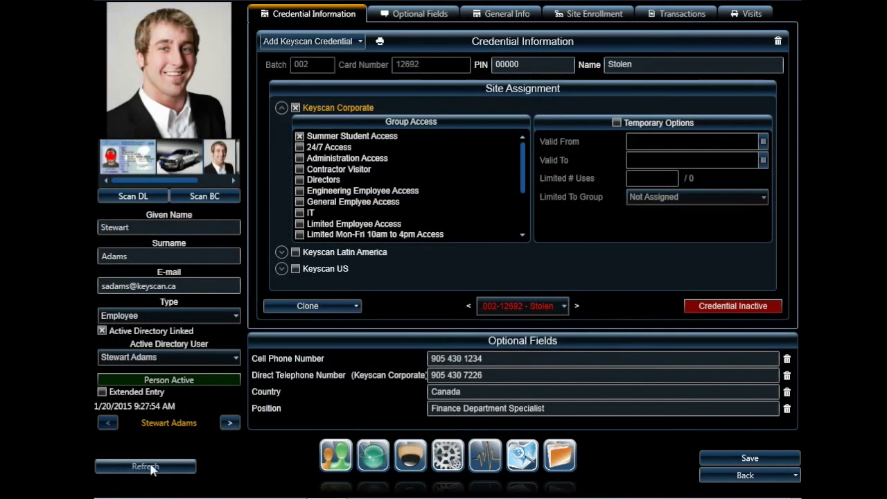
{"action": "left_click", "coordinate": [148, 465]}
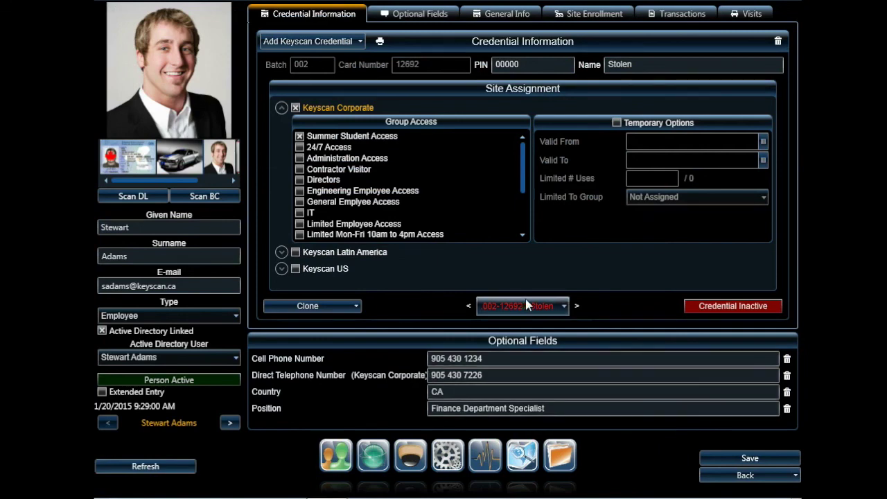
{"action": "left_click", "coordinate": [564, 307]}
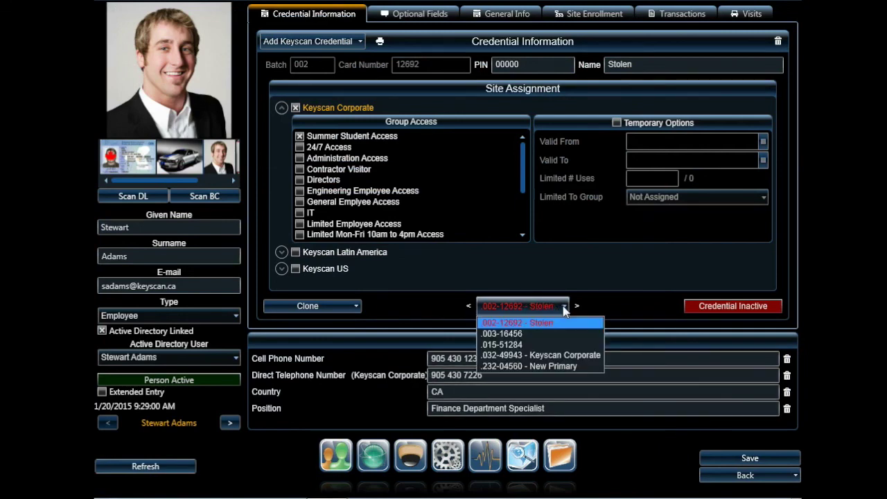
{"action": "left_click", "coordinate": [511, 334]}
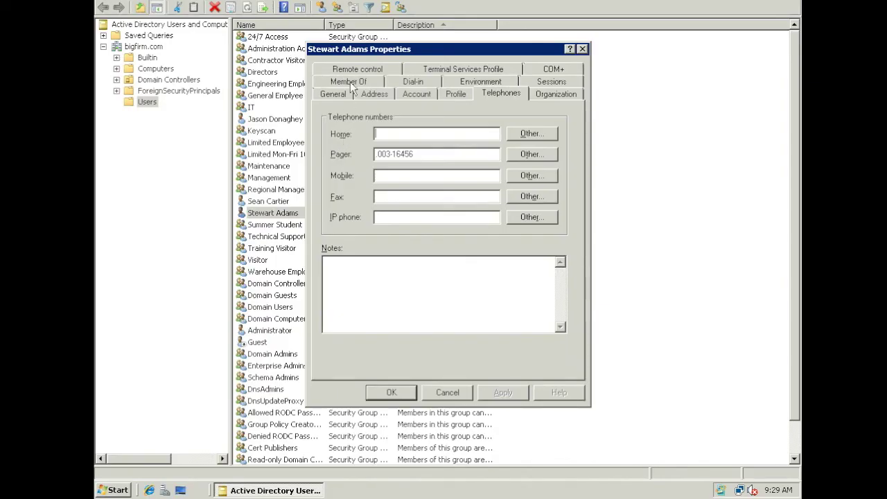
Add the user to the 24/7 Access group, apply, and sync Keyscan again
{"action": "left_click", "coordinate": [350, 81]}
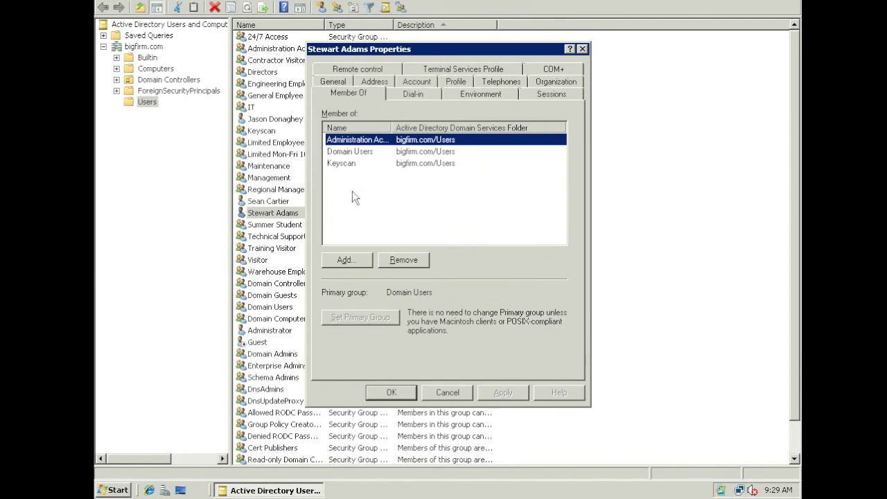
{"action": "left_click", "coordinate": [347, 260]}
{"action": "type", "text": "24/7"}
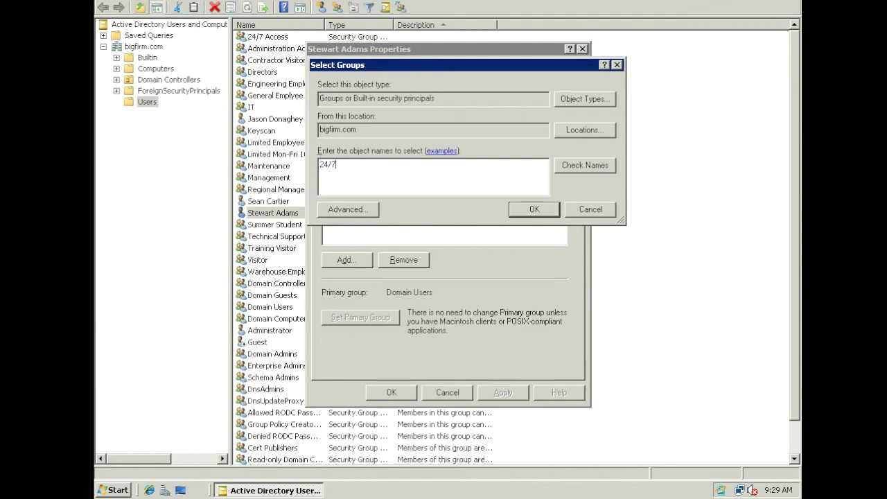
{"action": "left_click", "coordinate": [572, 164]}
{"action": "left_click", "coordinate": [533, 216]}
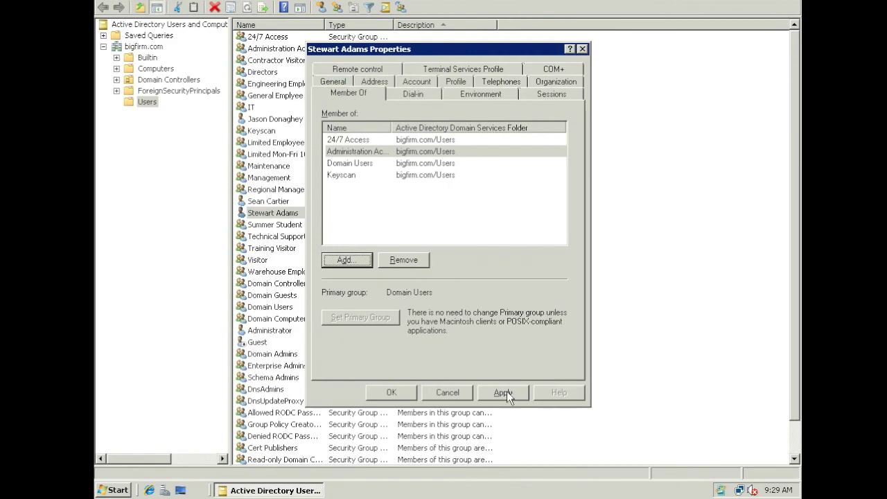
{"action": "left_click", "coordinate": [504, 392]}
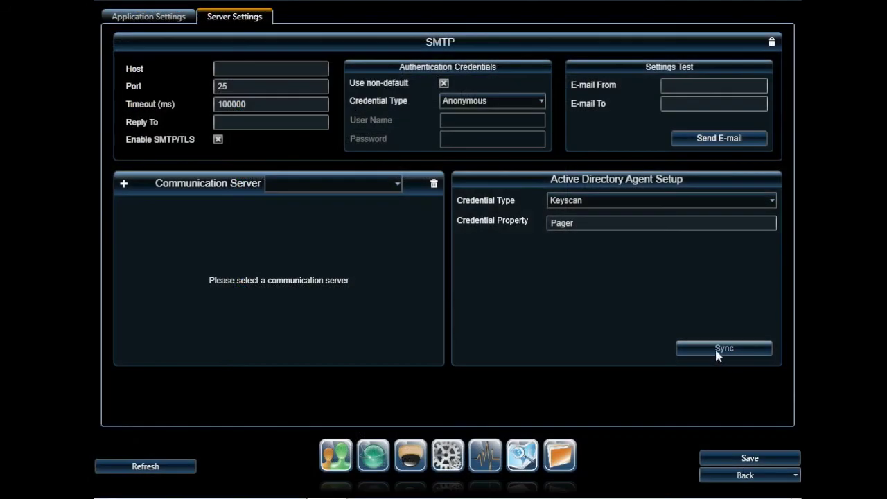
{"action": "left_click", "coordinate": [718, 349]}
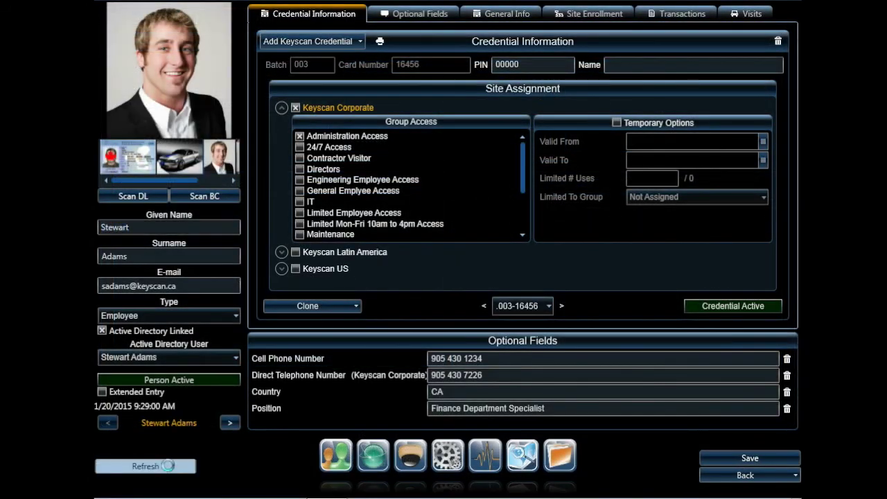